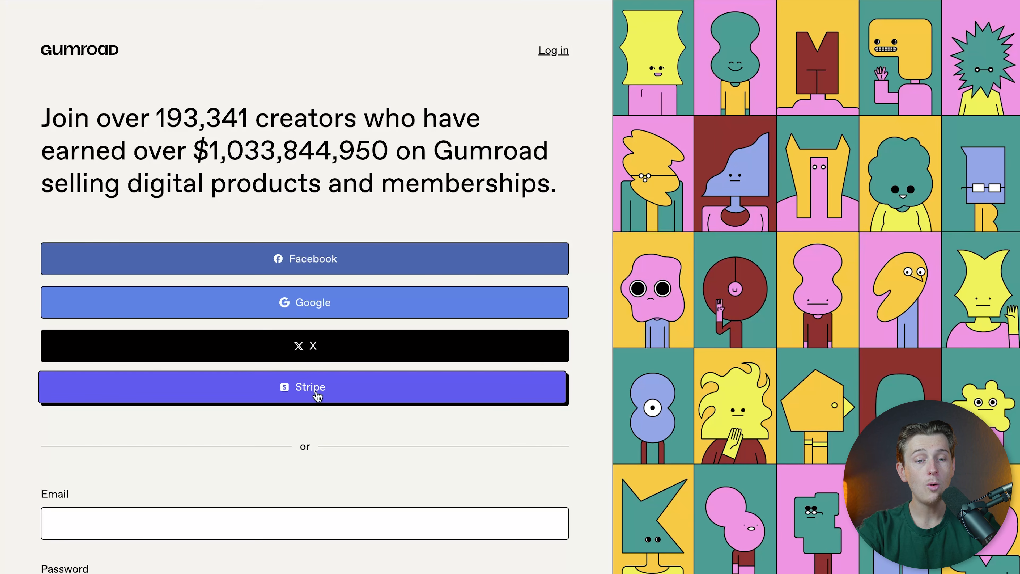
Step: Start creating the first product from the home dashboard
scroll(317, 395, down, 3)
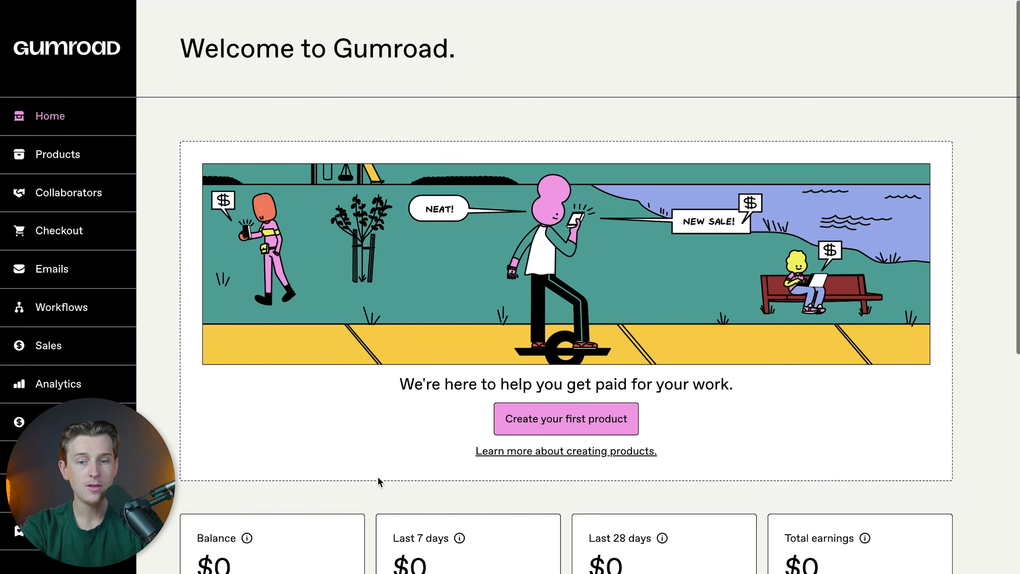
scroll(377, 478, down, 3)
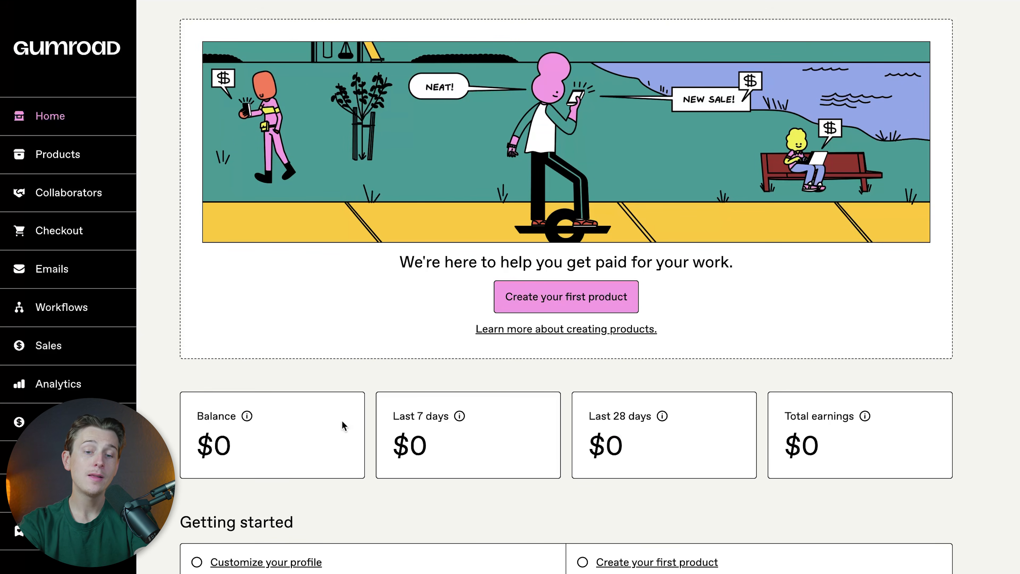
drag(392, 416, 450, 417)
drag(582, 416, 619, 410)
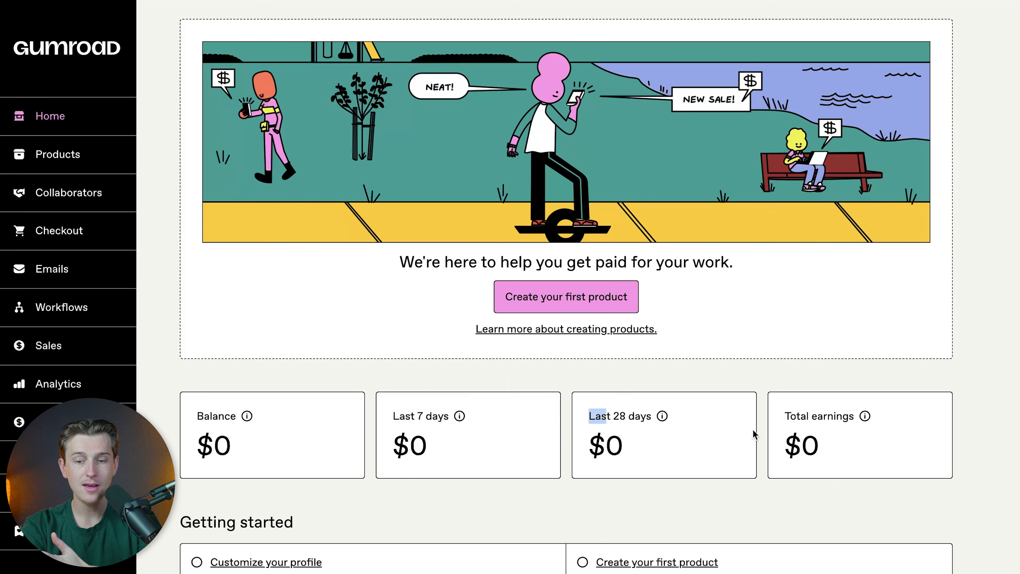
scroll(795, 410, up, 2)
click(769, 319)
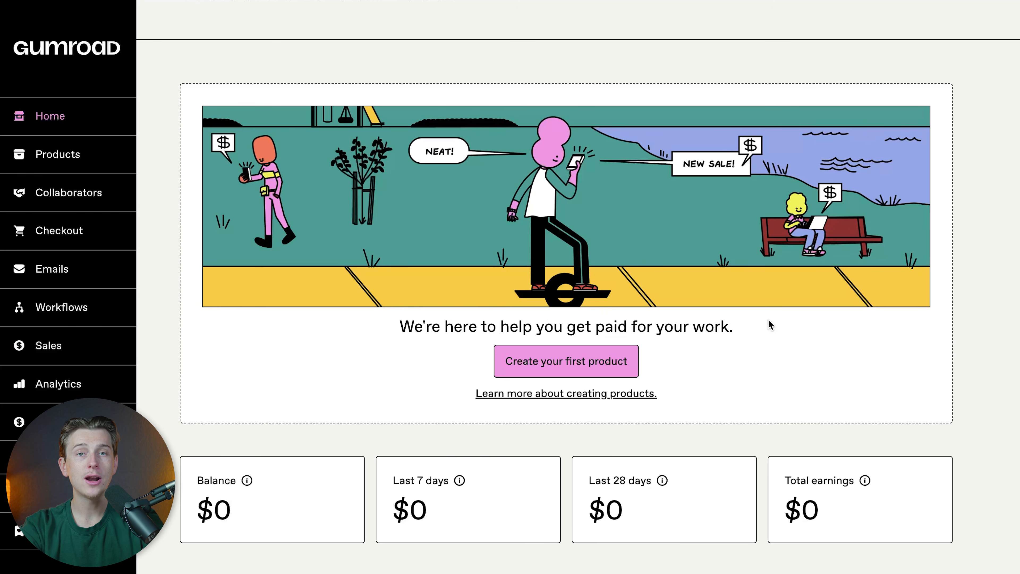
click(549, 369)
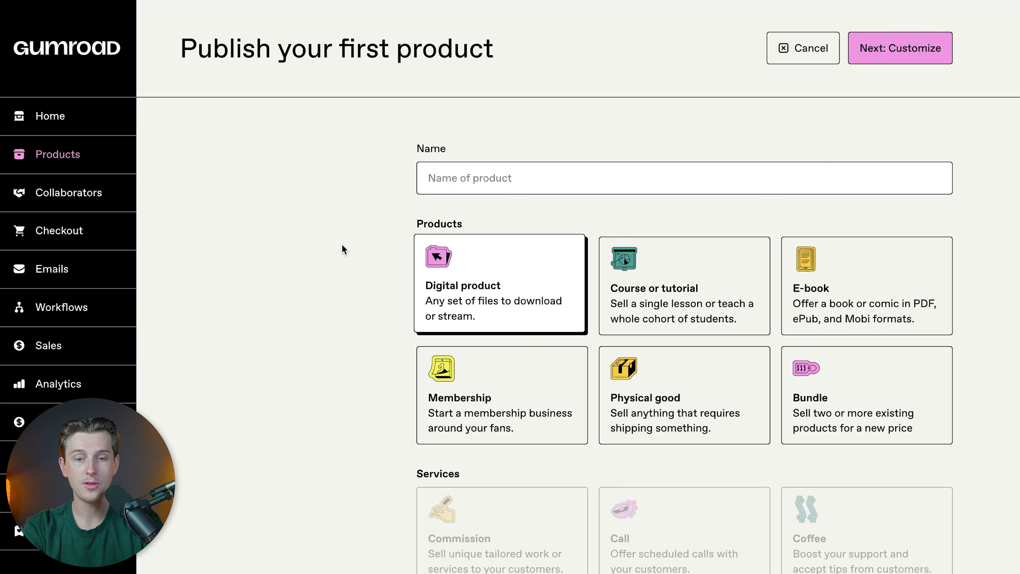
Step: Name the new product Courseception
click(473, 186)
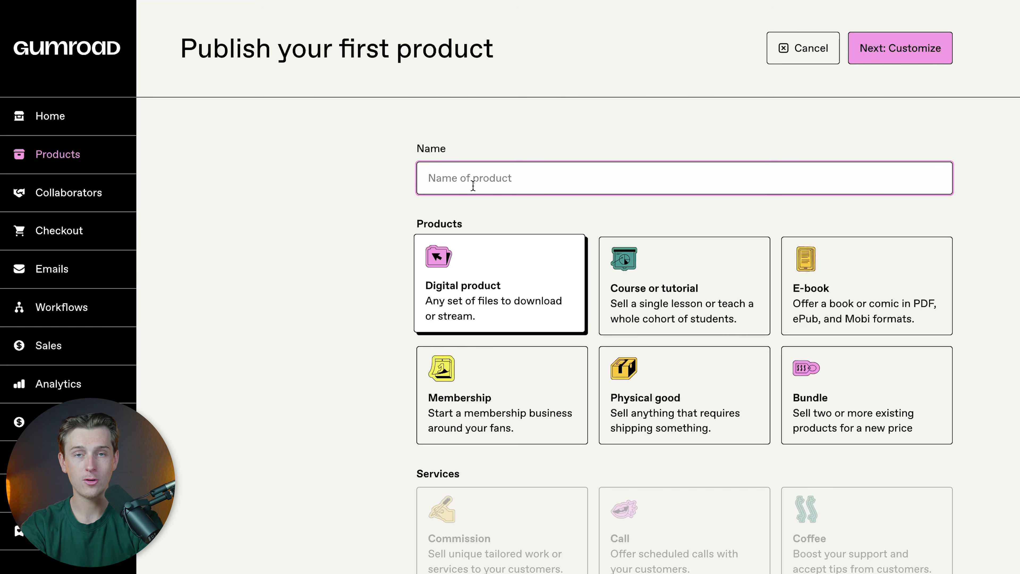
text(Course Ception)
click(452, 200)
click(467, 178)
key(Right)
key(BackSpace)
key(BackSpace)
text(x)
key(BackSpace)
text(c)
click(516, 232)
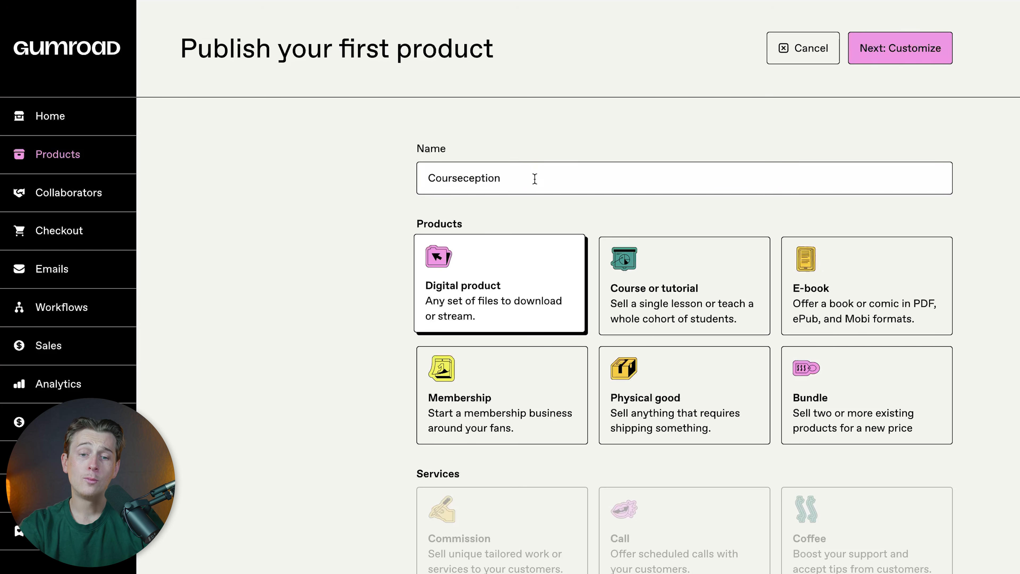
Step: Review the available product types and the currencies offered for the price, keeping Digital product and US Dollars
scroll(529, 241, down, 1)
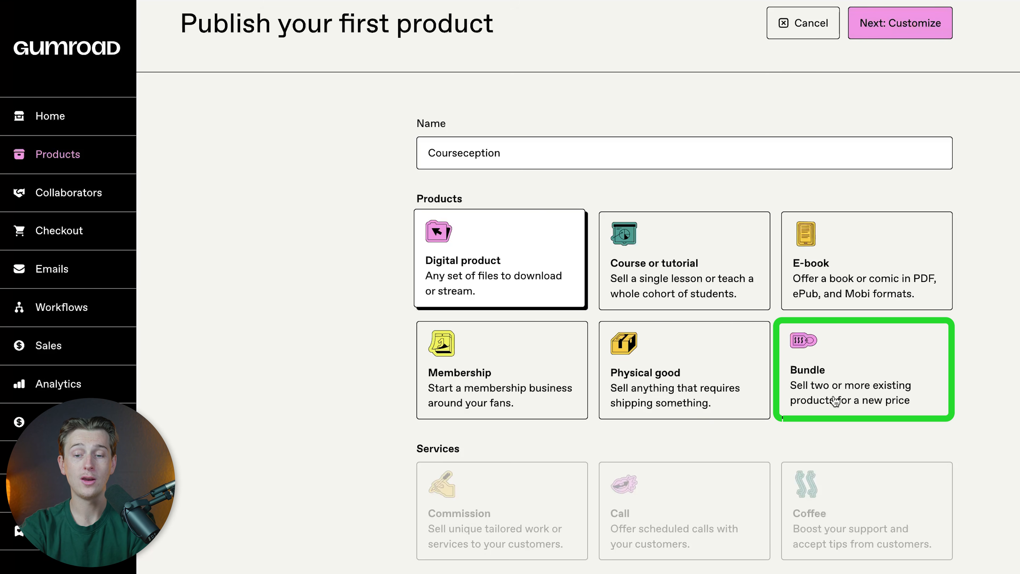
scroll(835, 401, down, 2)
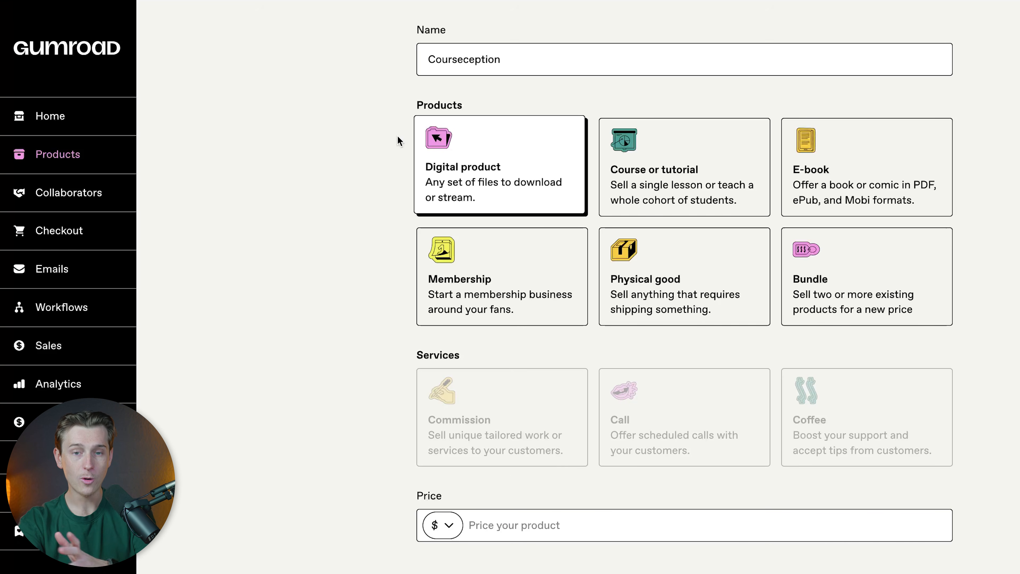
scroll(399, 143, up, 2)
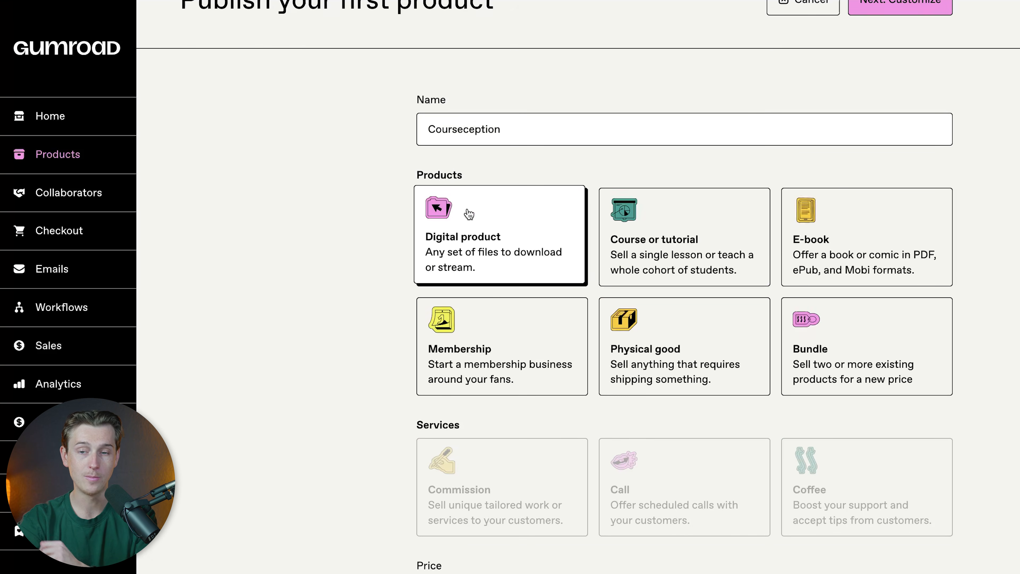
scroll(469, 214, down, 2)
scroll(312, 379, down, 1)
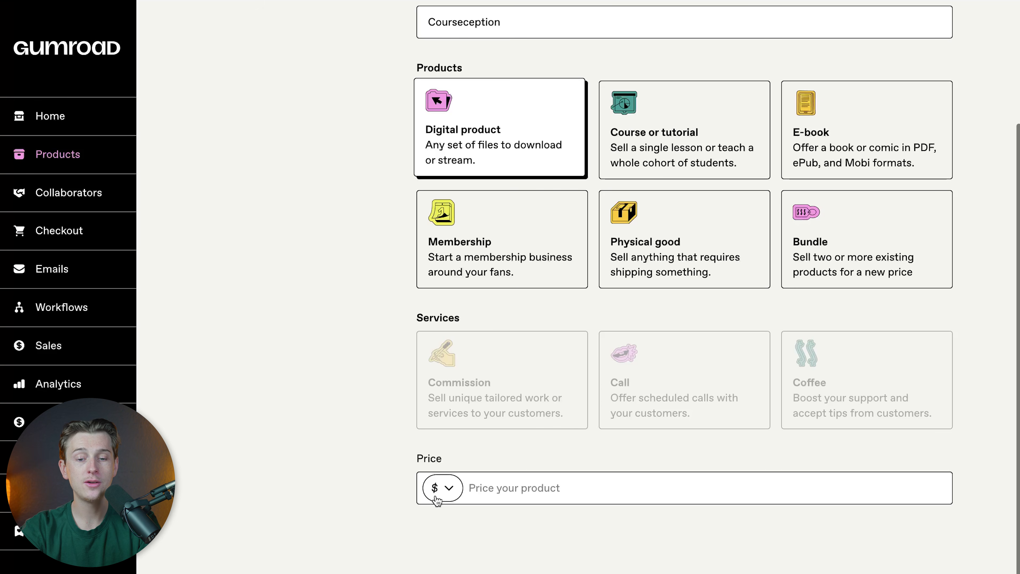
click(455, 492)
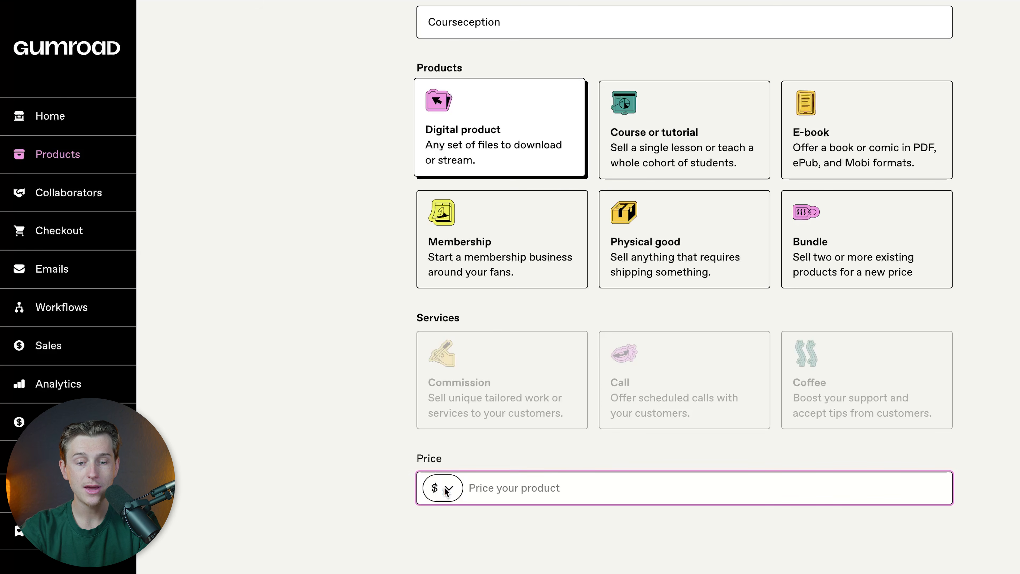
click(446, 490)
scroll(445, 490, down, 5)
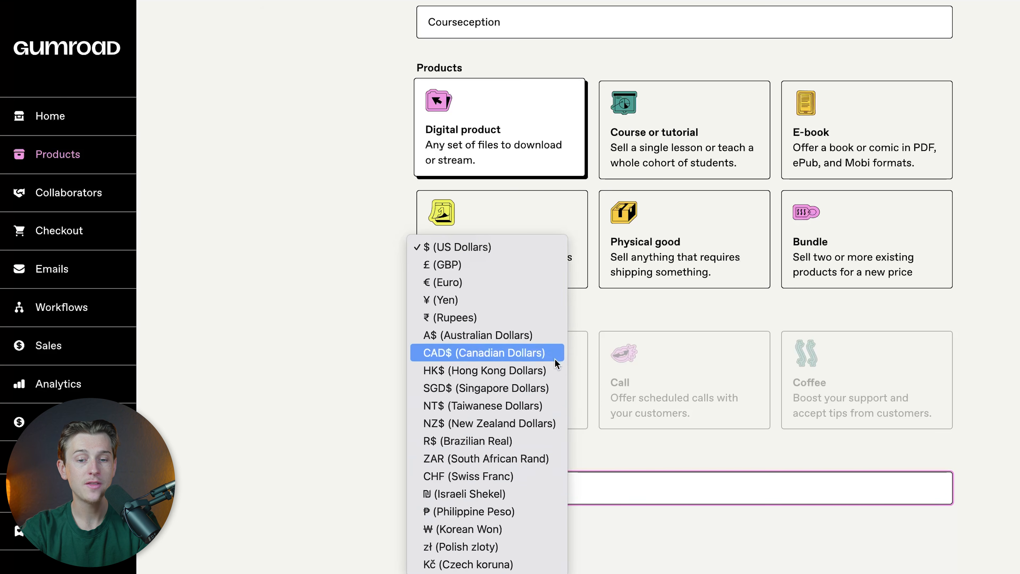
click(651, 408)
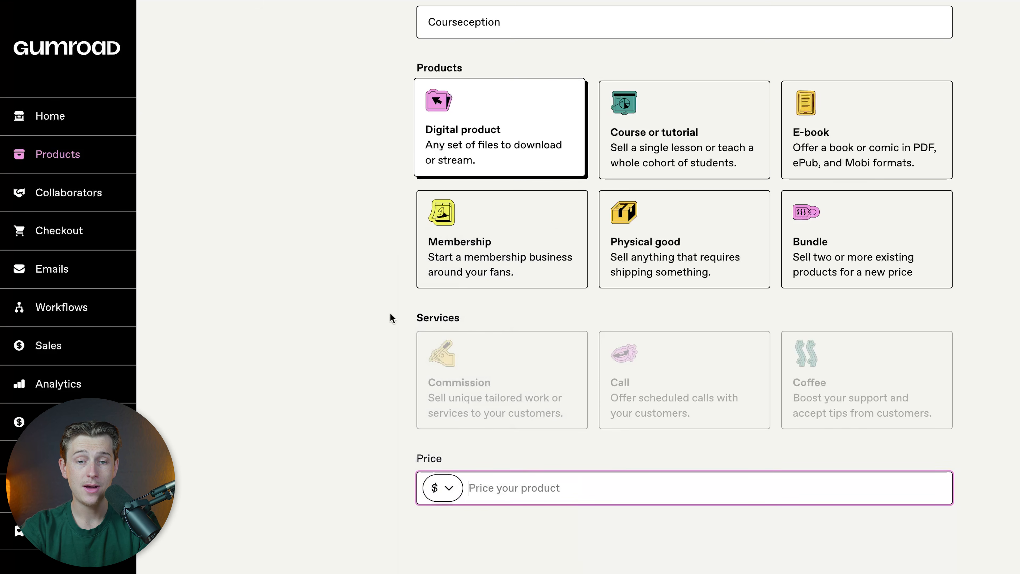
Step: Set the product's price to $27 and continue to customizing the product
scroll(364, 246, up, 2)
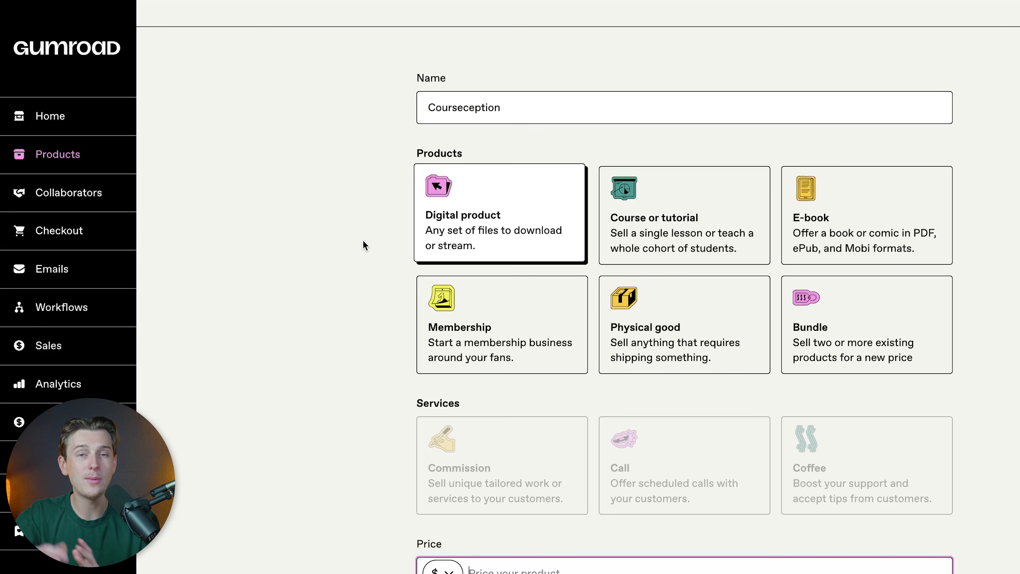
scroll(365, 245, down, 2)
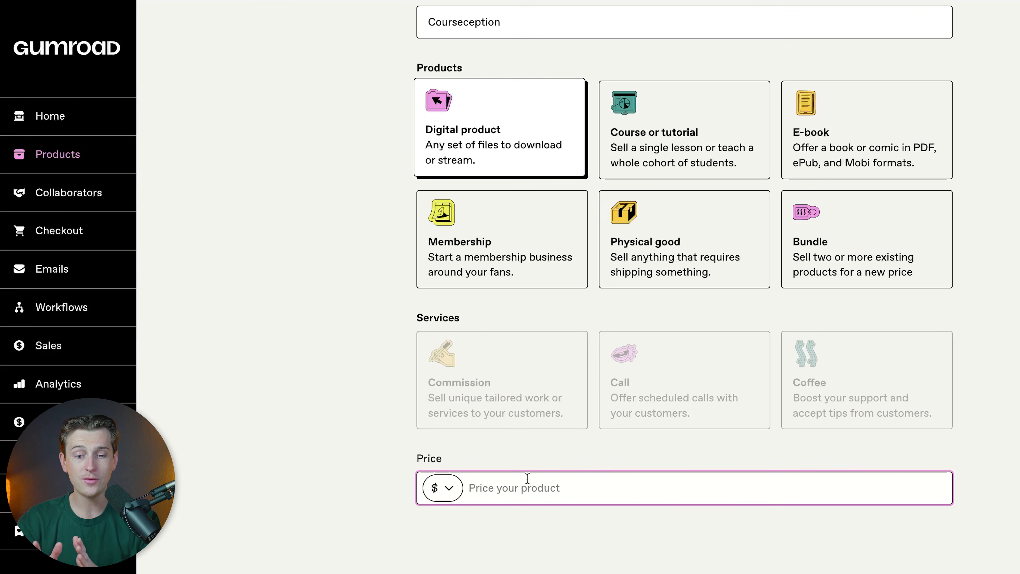
text(27)
click(999, 430)
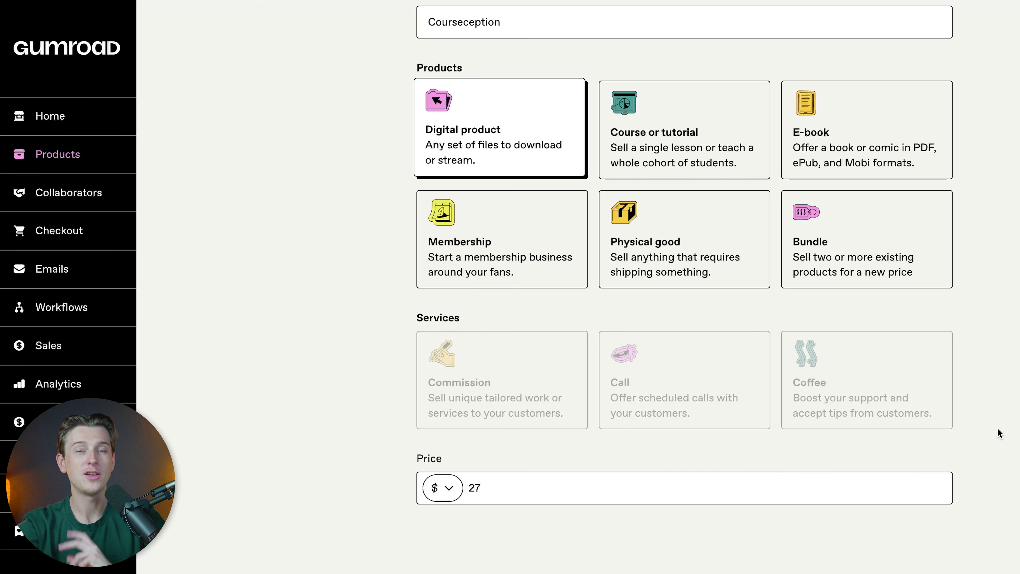
scroll(775, 470, up, 4)
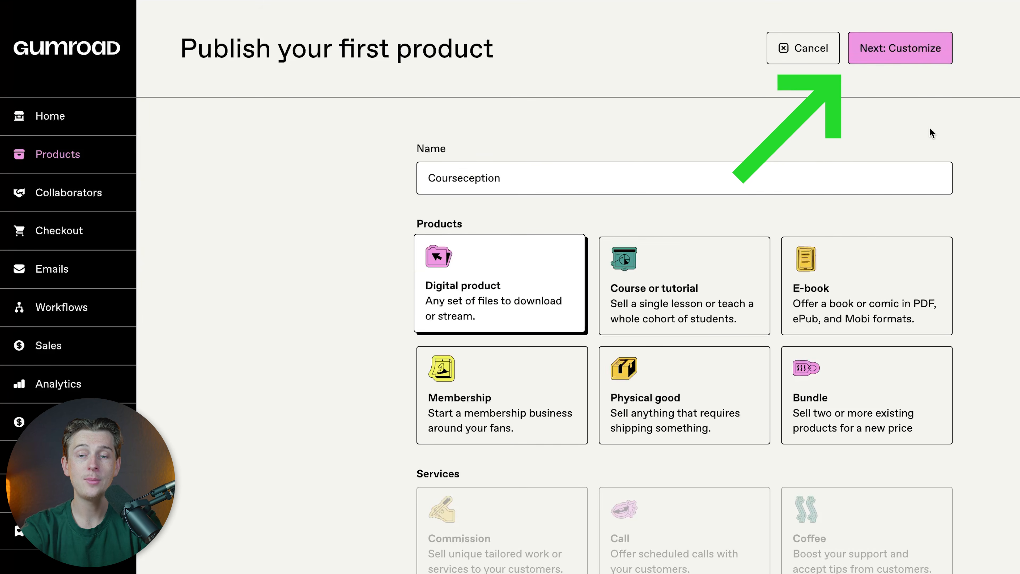
click(907, 59)
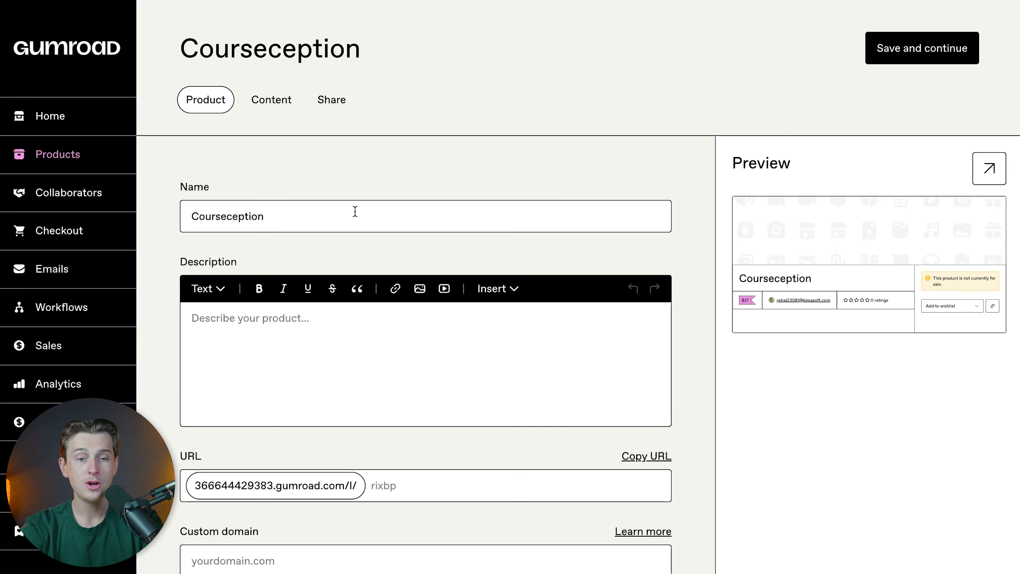
Step: Enter "This is a course about selling courses" as the product description
scroll(356, 210, down, 5)
scroll(354, 211, up, 5)
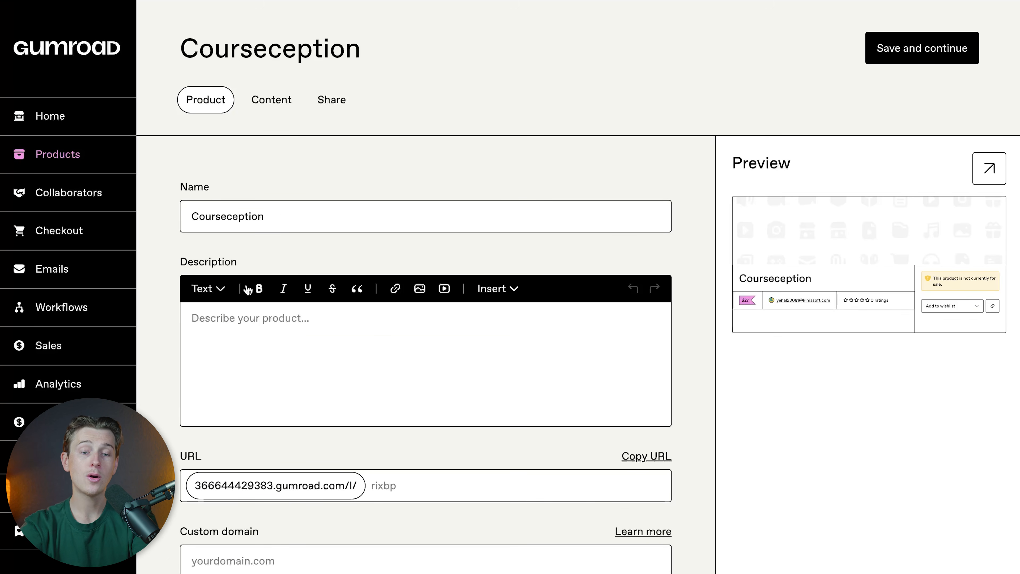
click(263, 343)
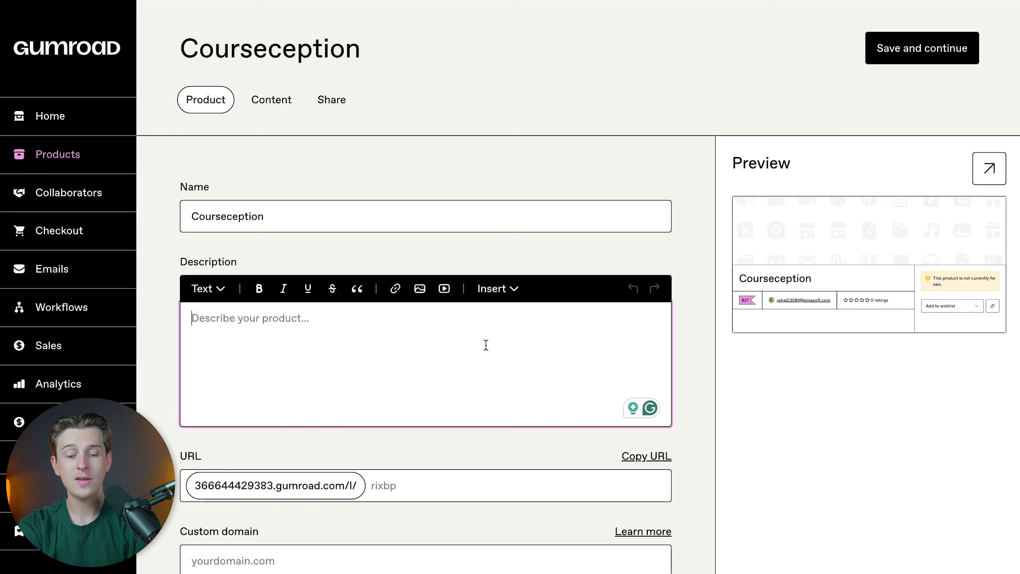
text(This is a course about selling courses)
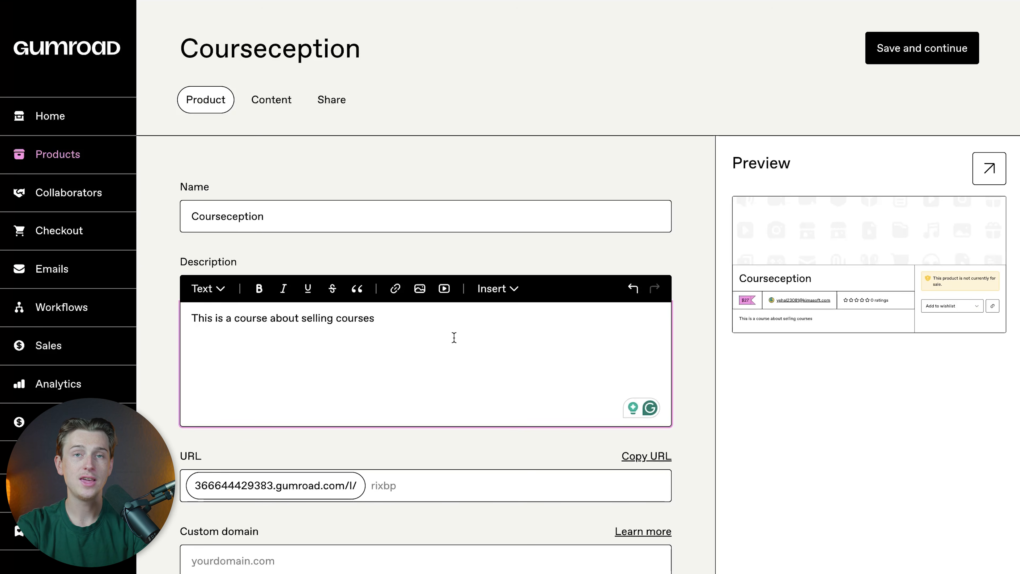
Step: Add a bulleted item reading "free ebook" below the description's first line
scroll(454, 337, down, 1)
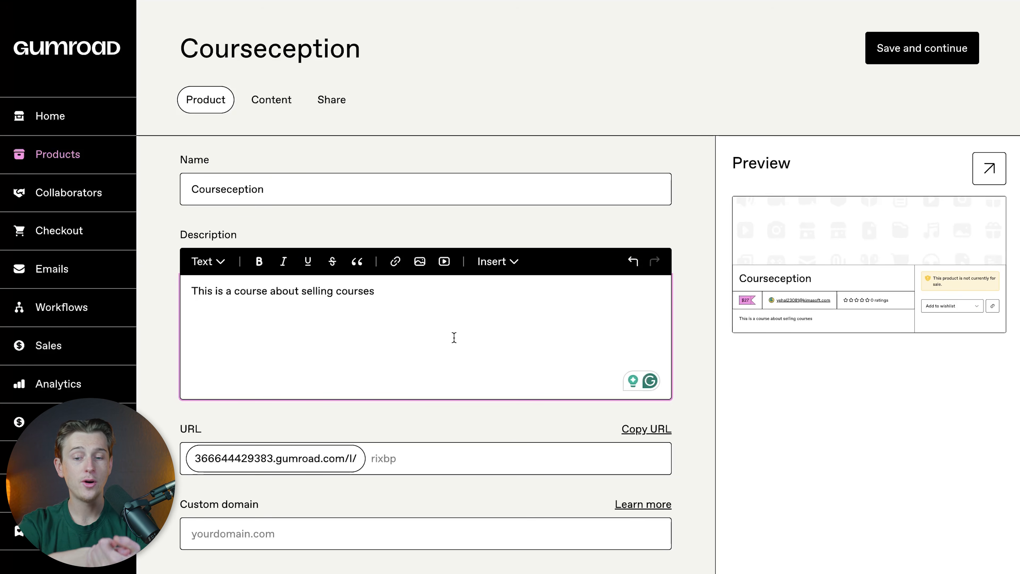
key(Return)
text(- free xzoom)
key(BackSpace)
key(BackSpace)
key(BackSpace)
key(BackSpace)
key(BackSpace)
key(BackSpace)
key(BackSpace)
text(ree ebook)
key(ctrl+a)
key(BackSpace)
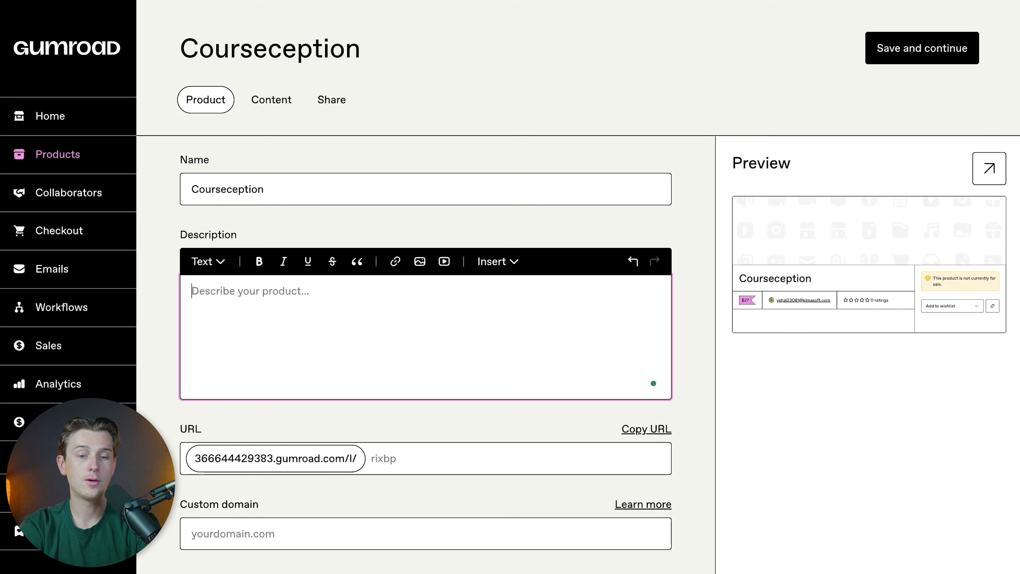
key(ctrl+z)
click(292, 311)
Step: Examine the product's URL, custom domain, cover and thumbnail settings down to the product info section
scroll(712, 431, down, 4)
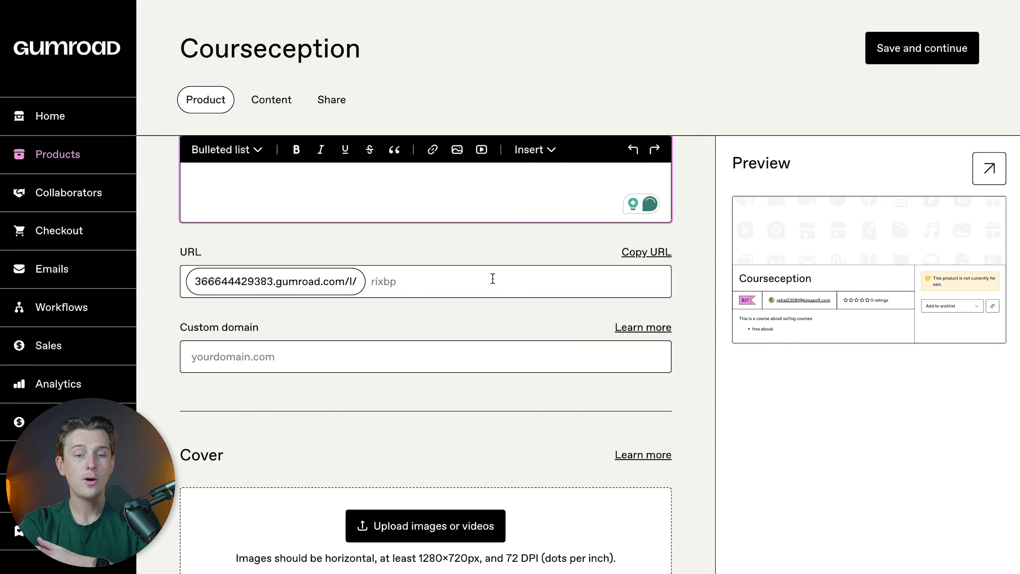
click(386, 283)
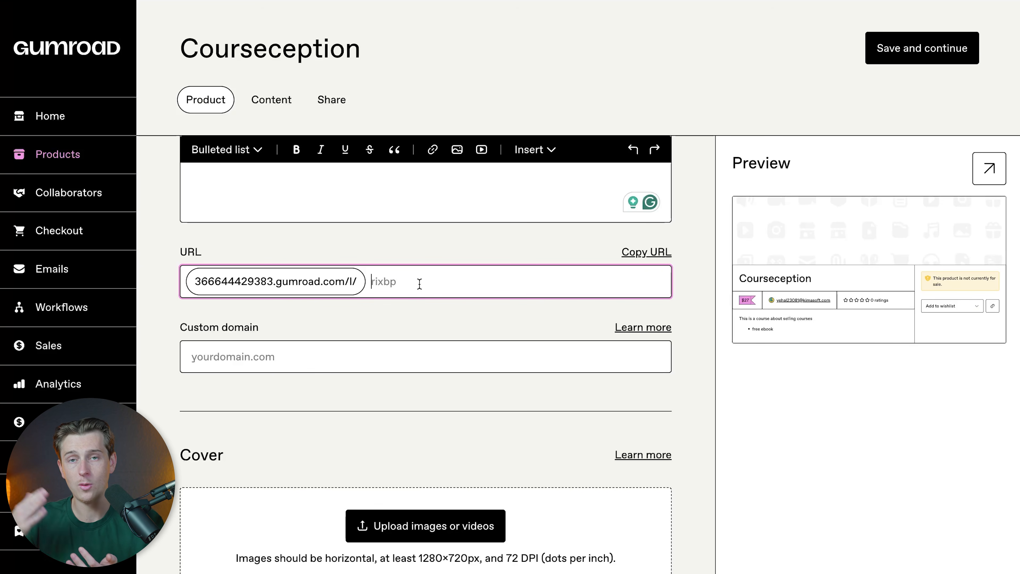
click(304, 359)
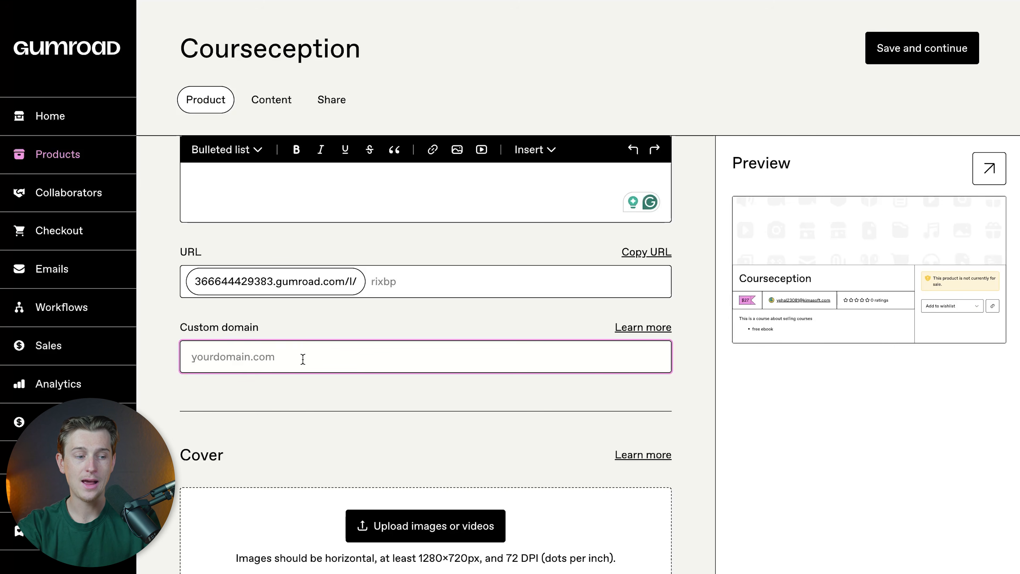
scroll(442, 277, down, 5)
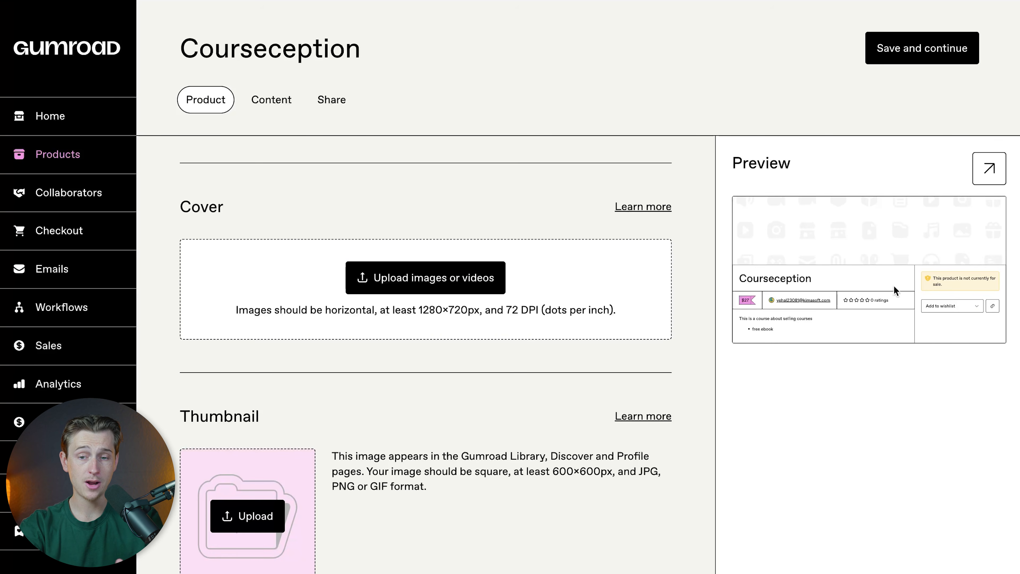
click(989, 168)
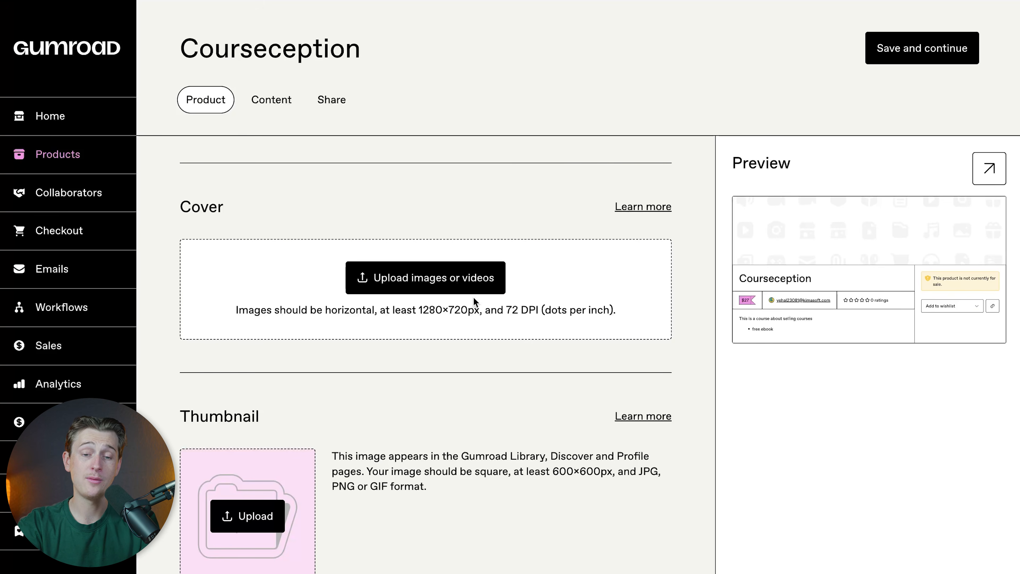
scroll(540, 362, down, 2)
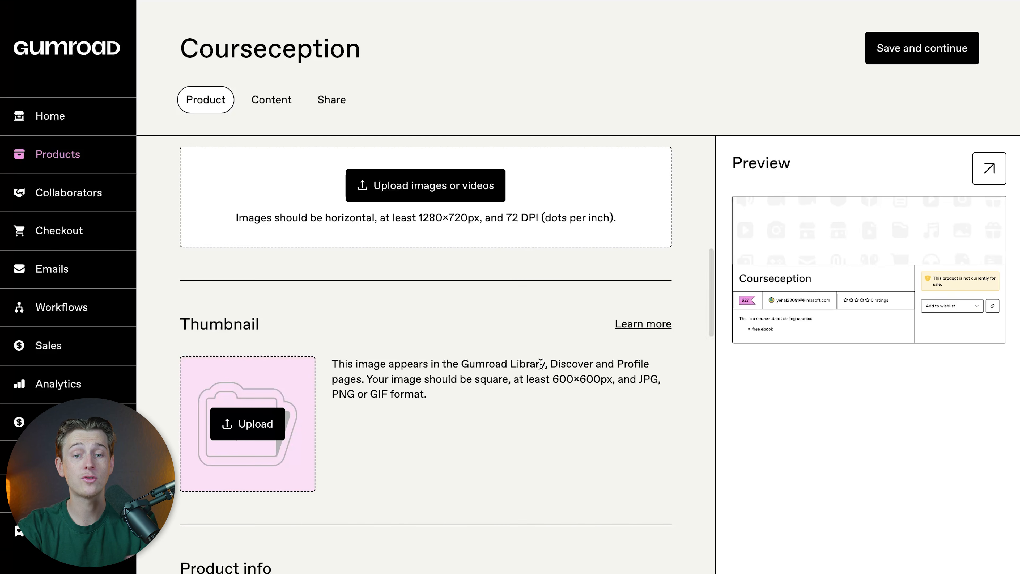
scroll(425, 364, down, 2)
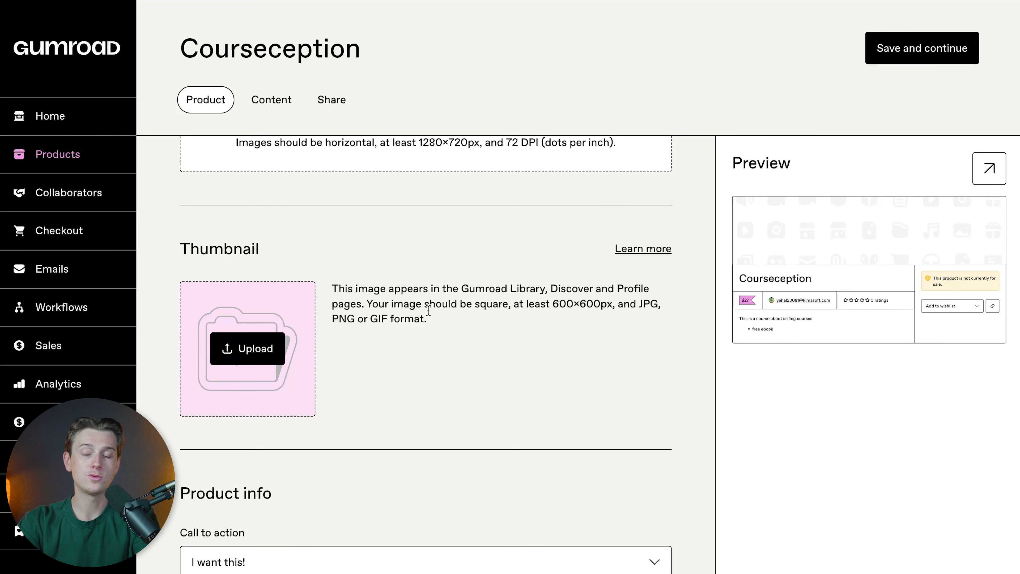
scroll(429, 310, down, 7)
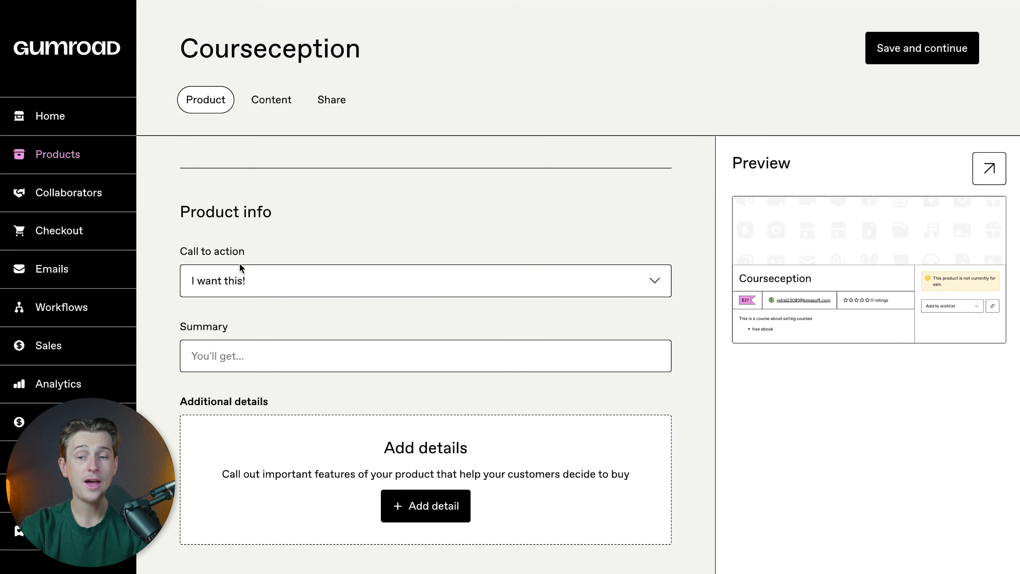
Step: Check the call-to-action options and the availability notice on the product's full-page preview
click(243, 280)
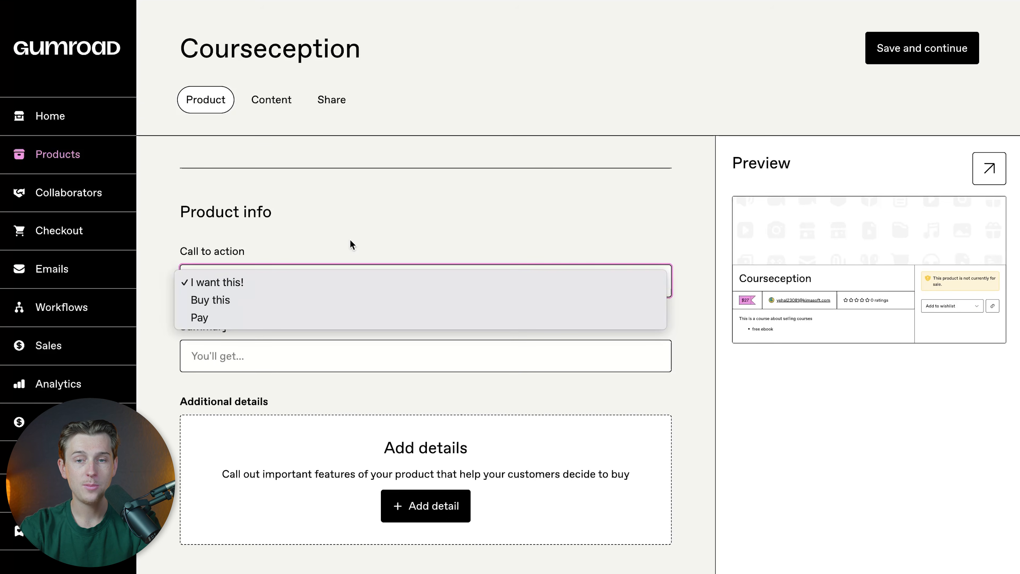
click(363, 249)
click(989, 168)
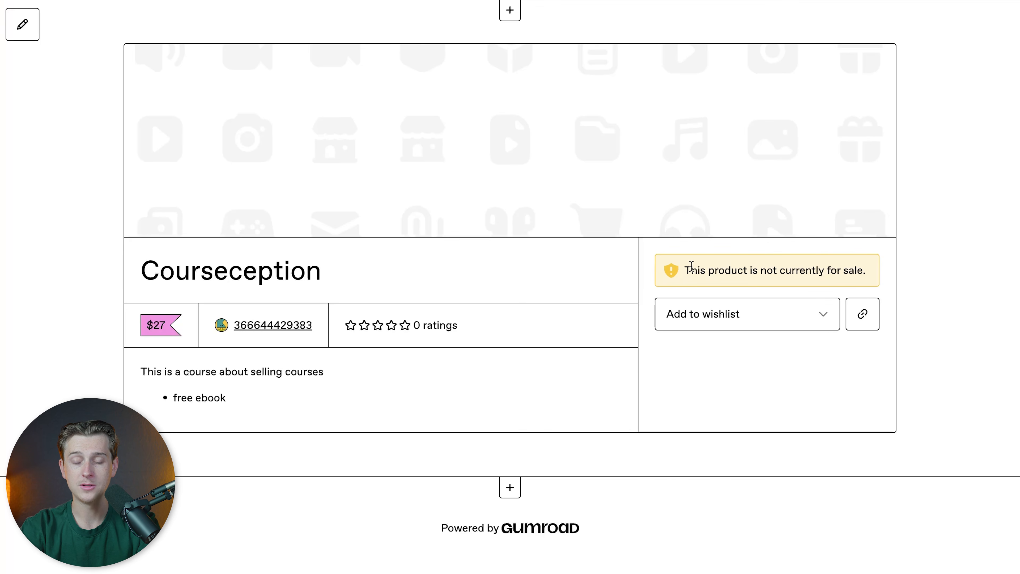
drag(685, 271, 885, 271)
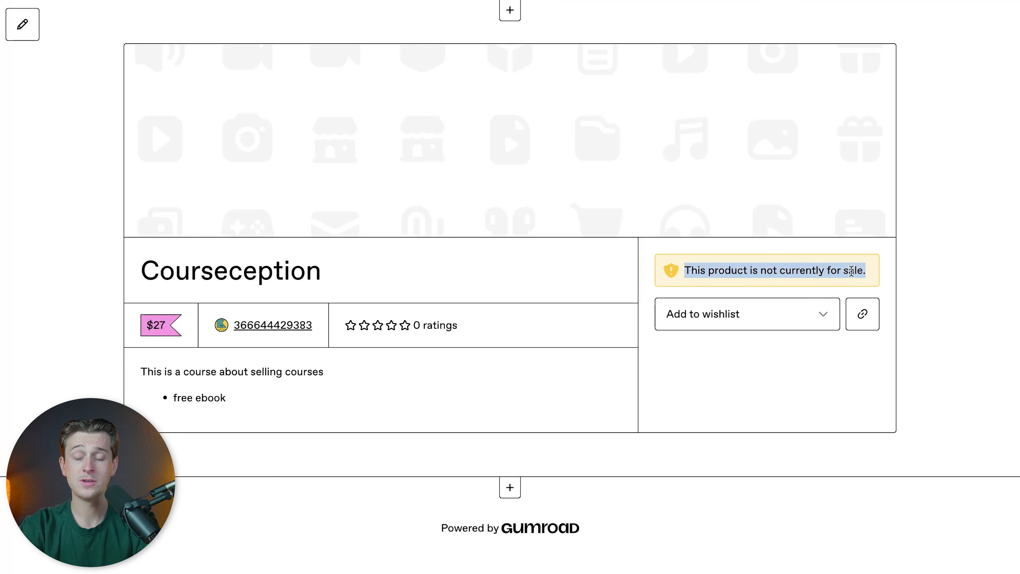
Step: Set the product's call to action to "Buy this" after trying the "Pay" option
click(755, 287)
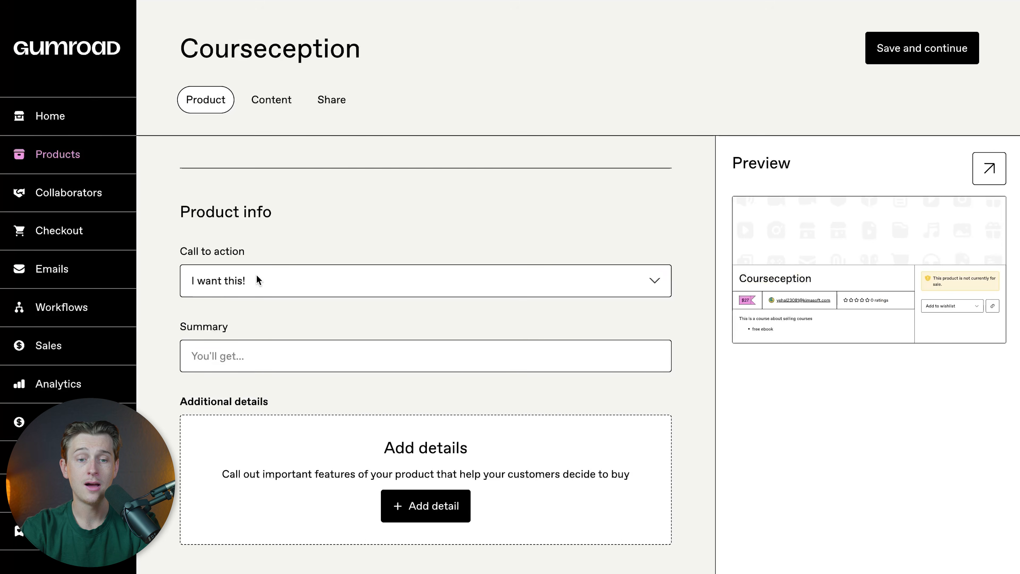
click(258, 280)
click(250, 299)
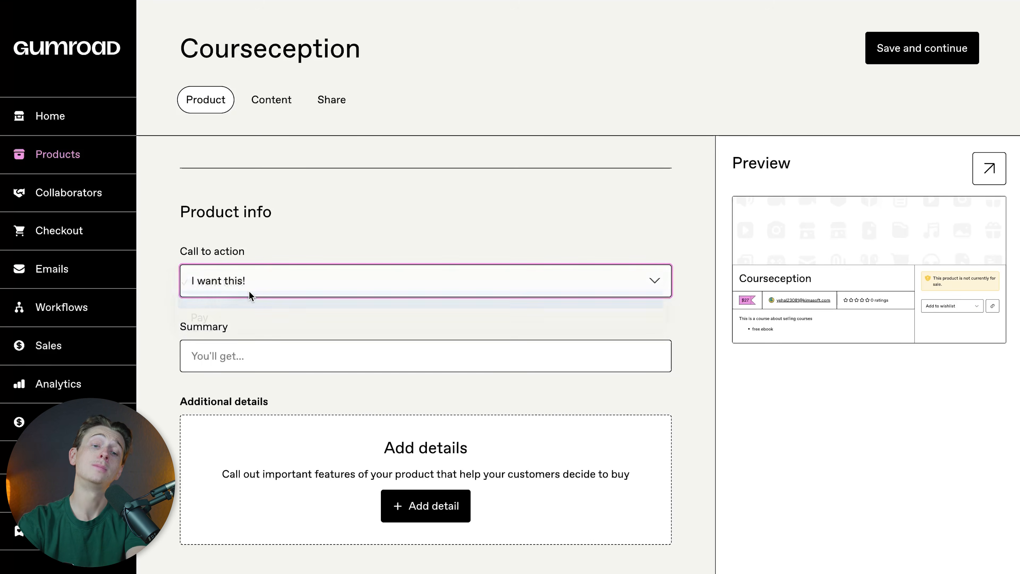
click(248, 282)
click(248, 305)
click(248, 296)
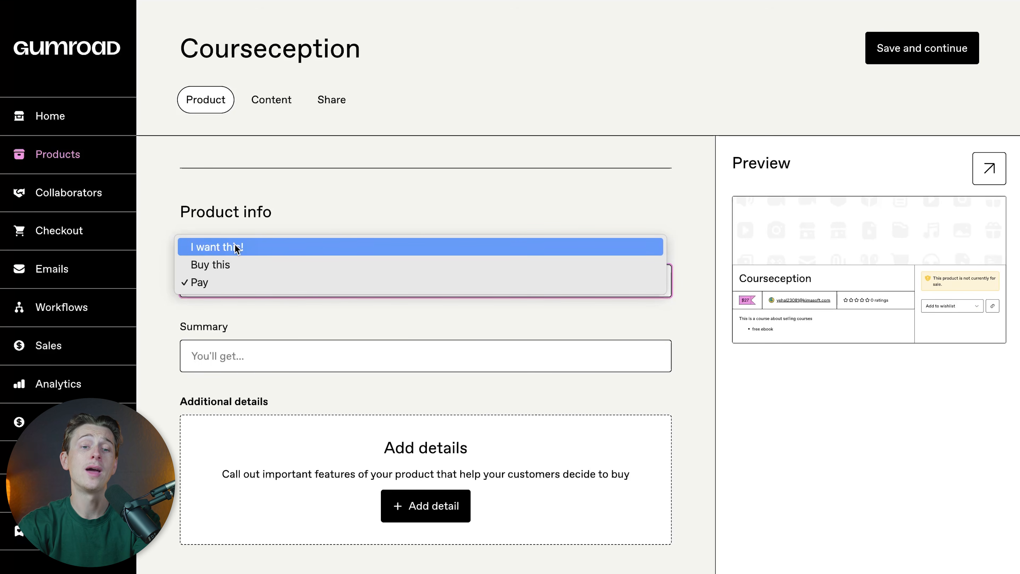
click(236, 263)
click(236, 261)
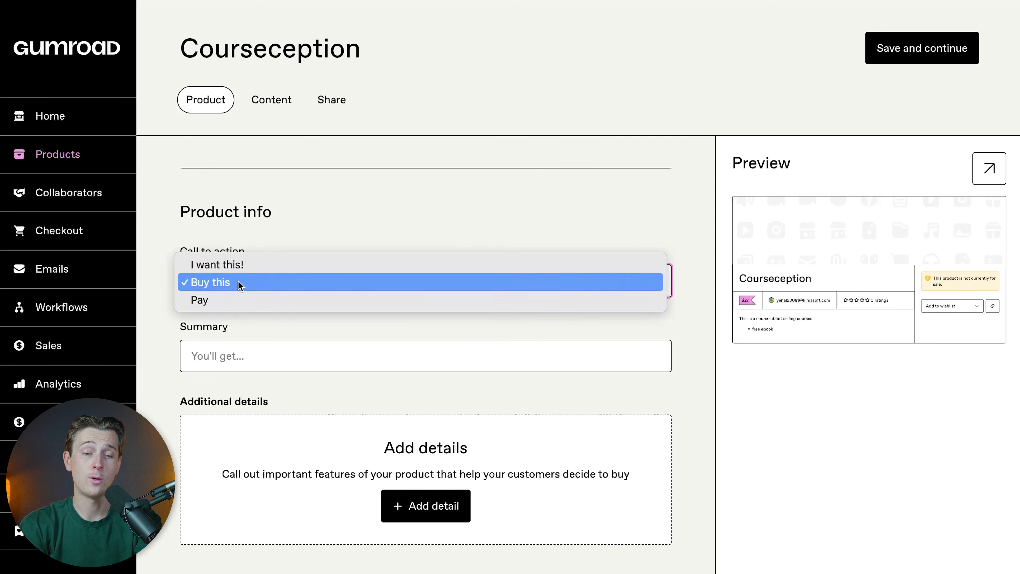
click(238, 308)
click(281, 266)
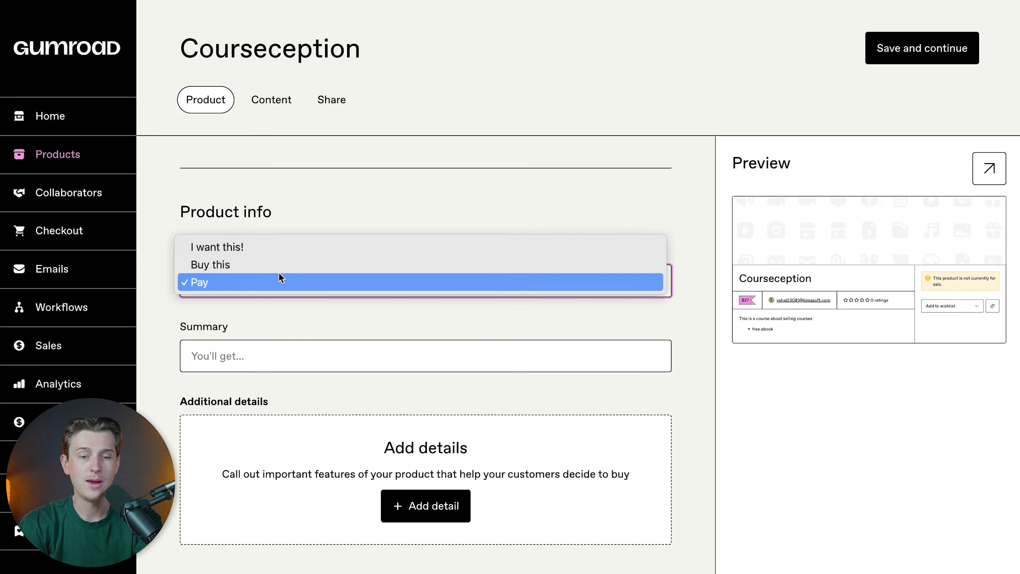
click(278, 263)
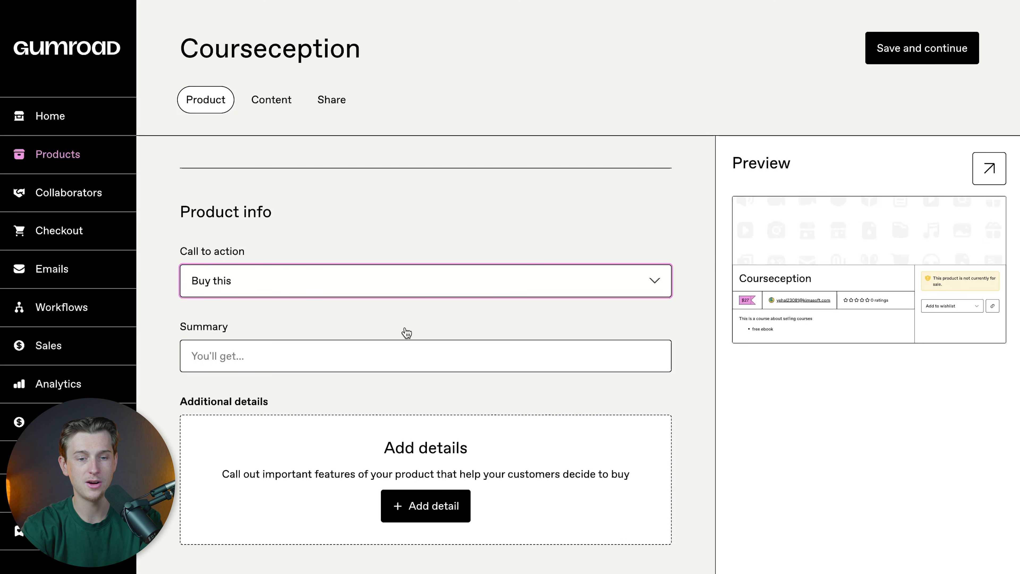
Step: Enter the placeholder text "t4fyugihrwgojeptkg[lhfm;" as the product summary and check it on the full-page preview
scroll(353, 260, down, 3)
click(256, 232)
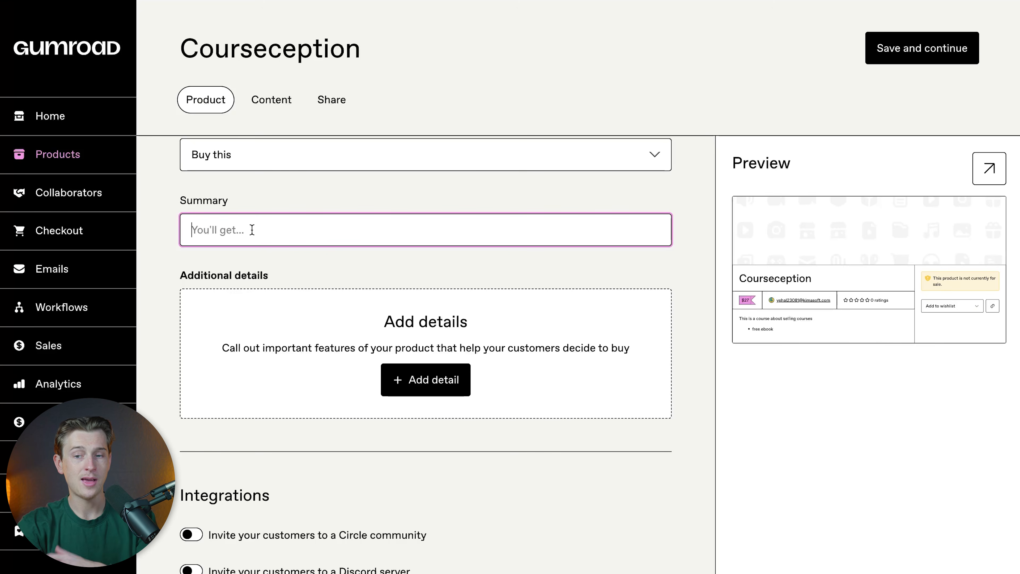
text(t4fyugihrwgojeptkg[lhfm;)
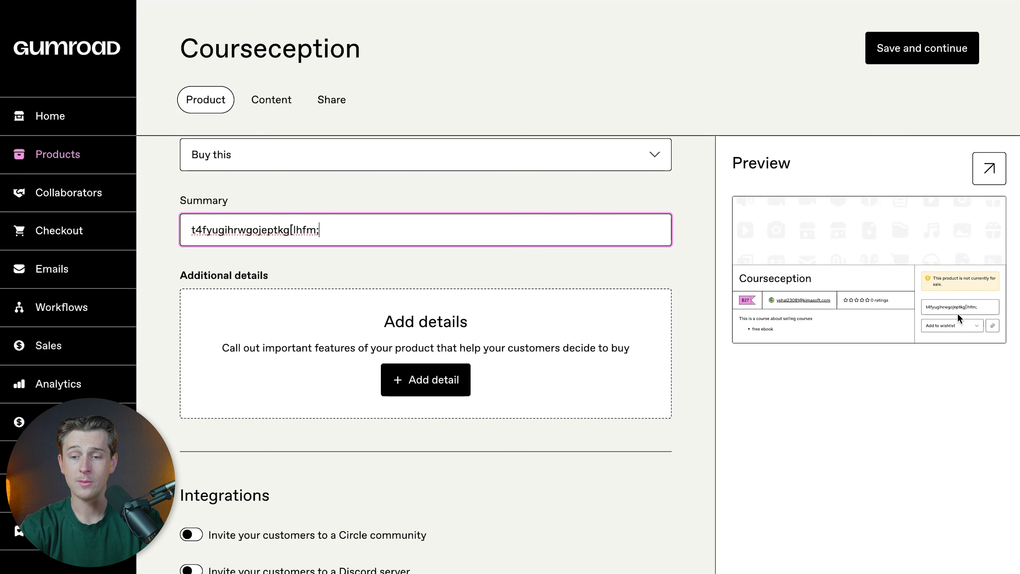
click(990, 173)
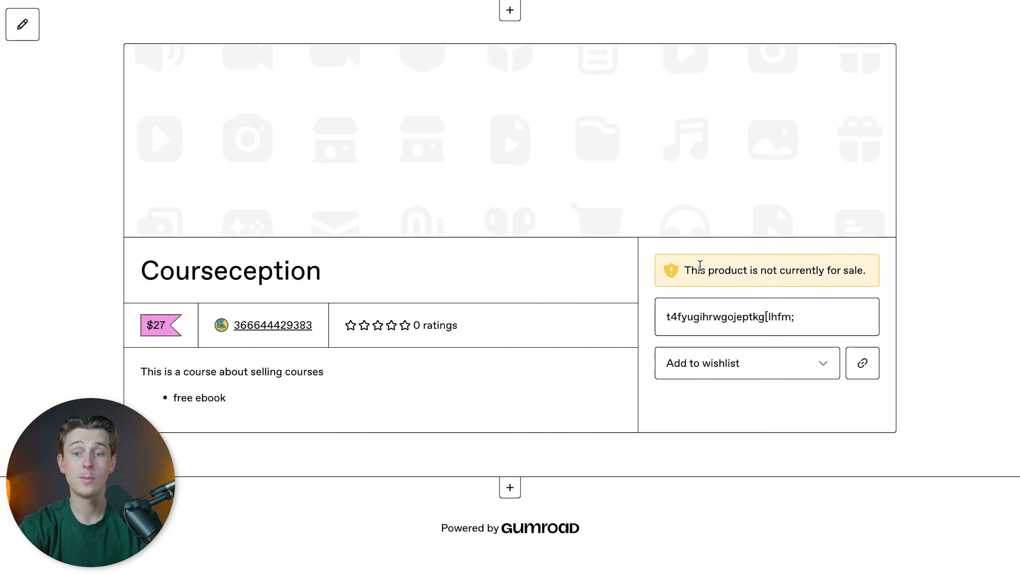
key(super+w)
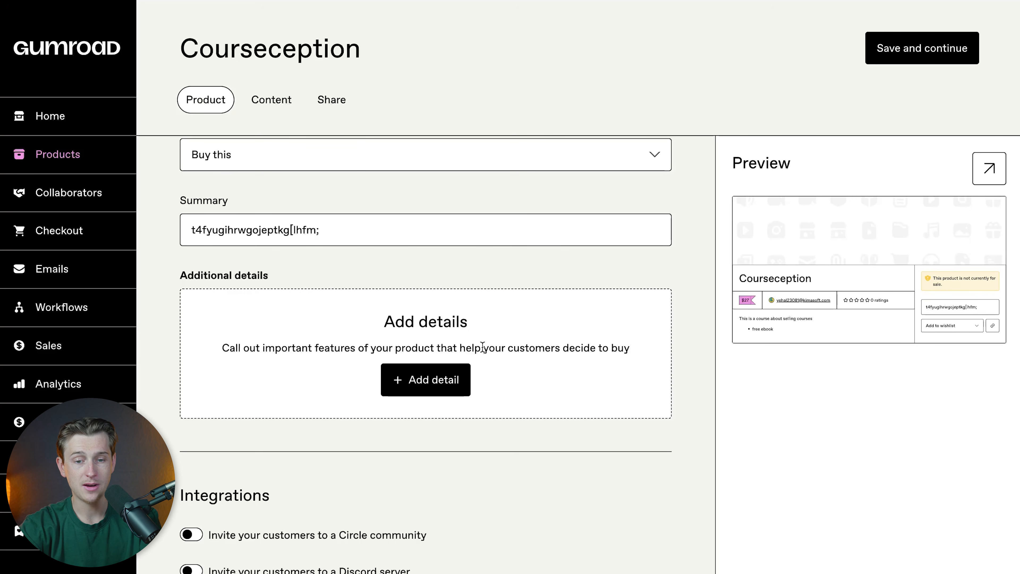
Step: Add an additional detail with the attribute "free ebook" and the value "$0"
click(430, 380)
click(316, 309)
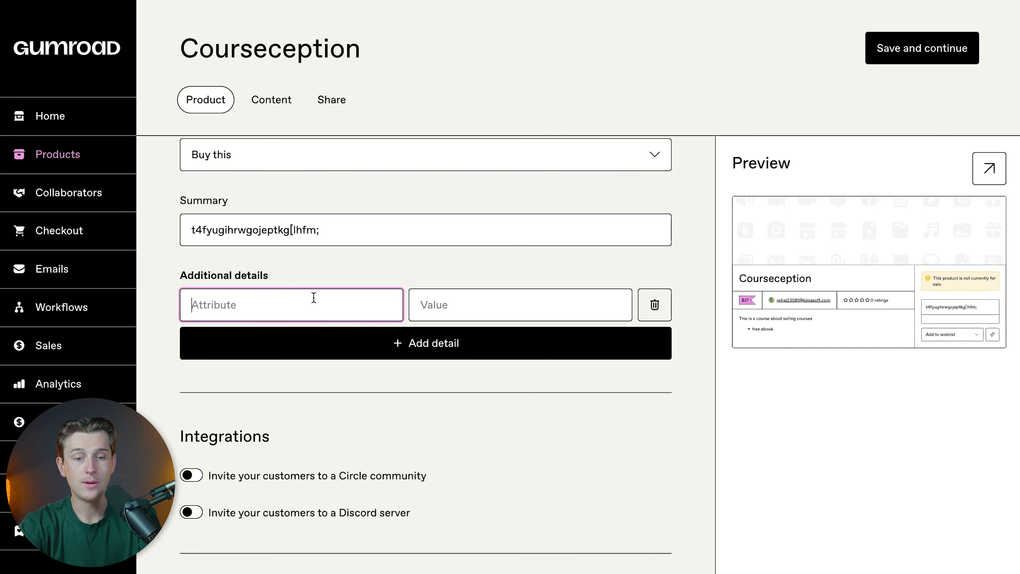
text(free ebook)
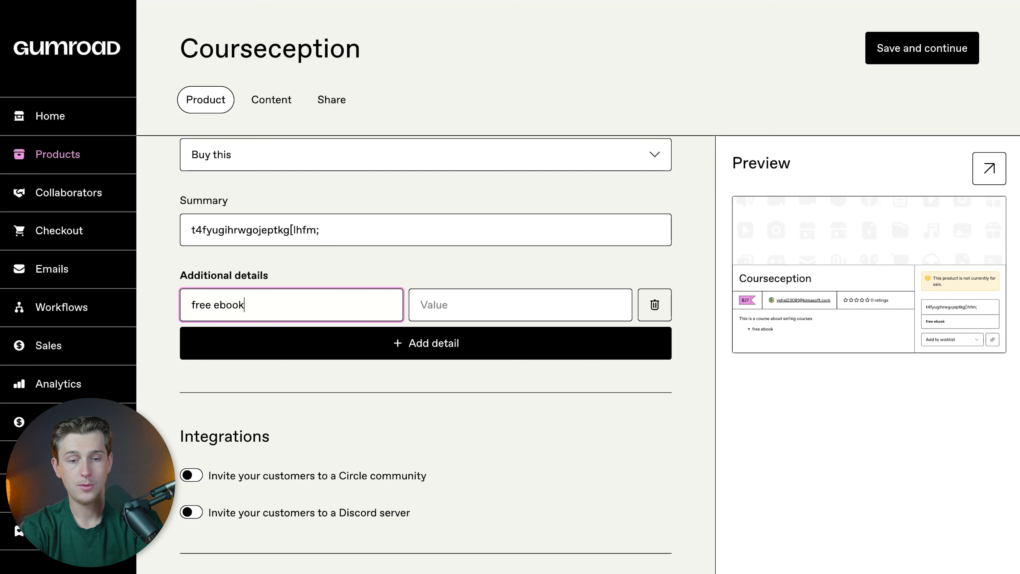
click(449, 295)
text($0)
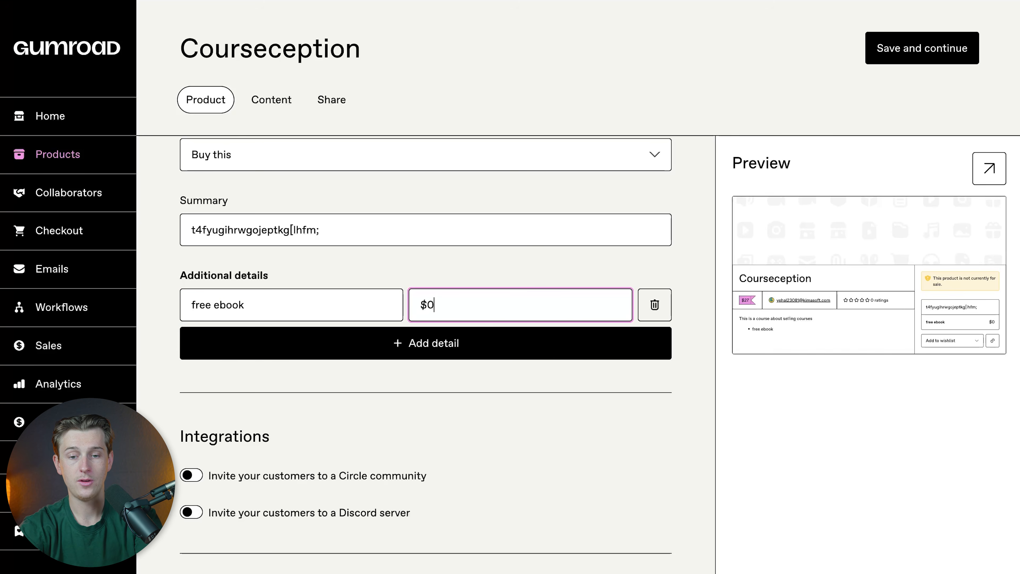
click(674, 470)
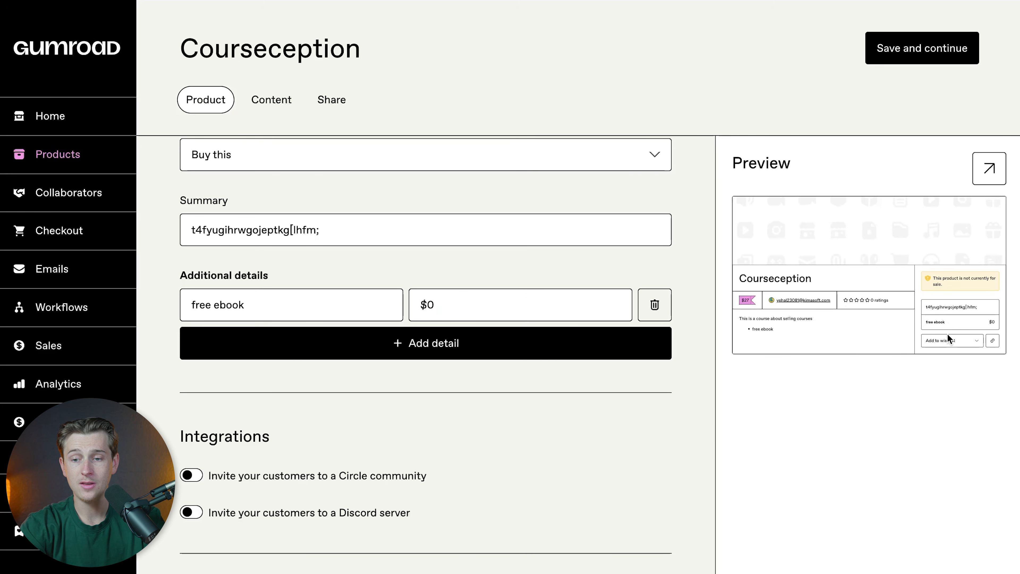
Step: Check how the additional detail appears on the product's full-page preview
click(989, 169)
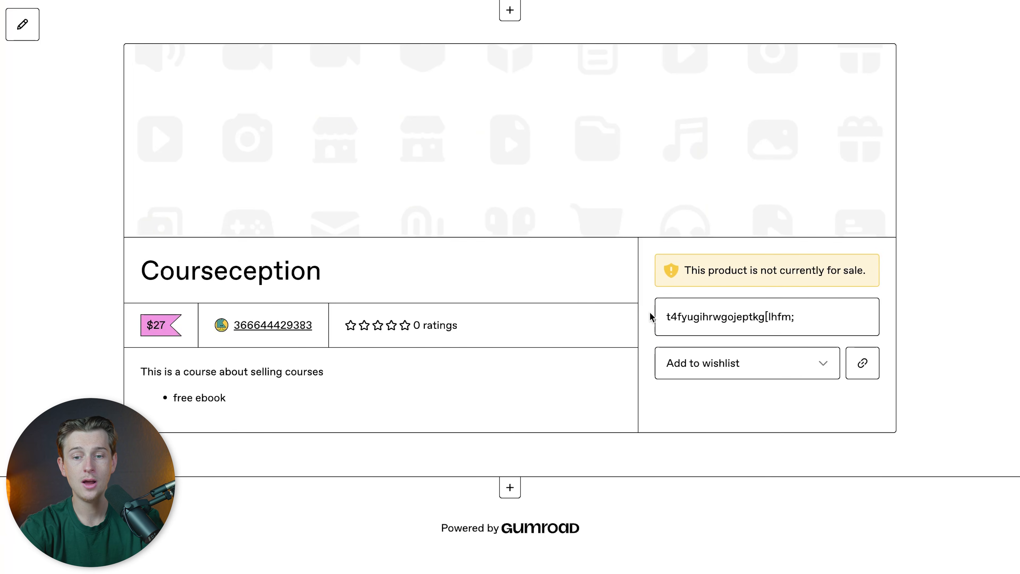
drag(666, 357, 859, 354)
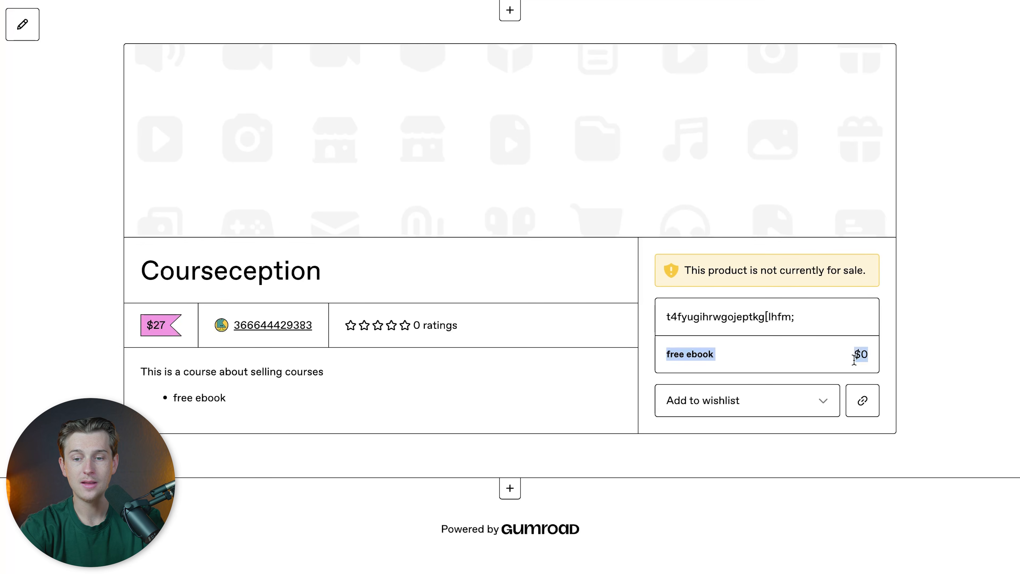
click(857, 366)
click(460, 1)
Step: Examine the product's integrations, pay-what-you-want pricing option, versions and settings sections
scroll(482, 360, down, 3)
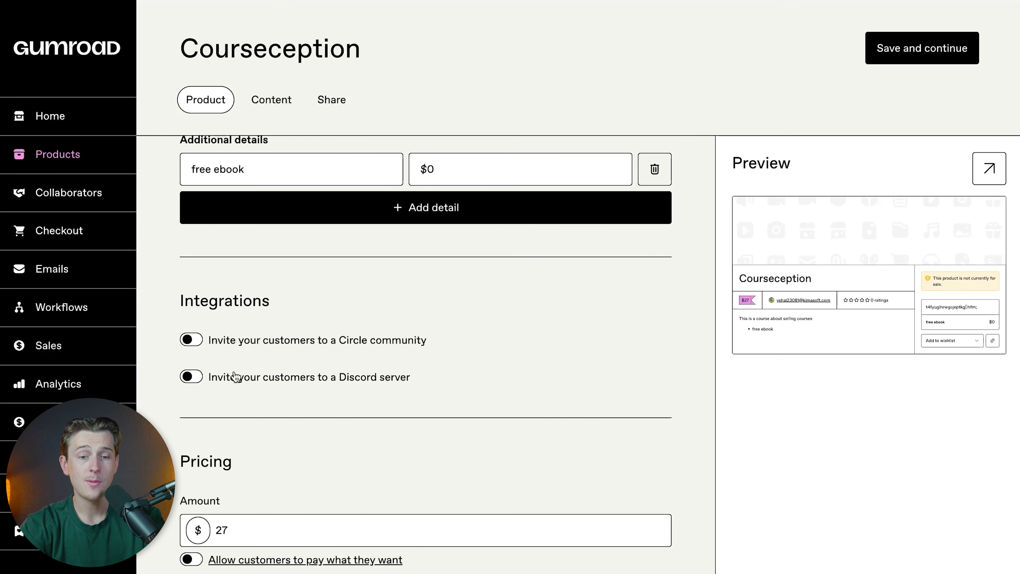
scroll(305, 370, down, 2)
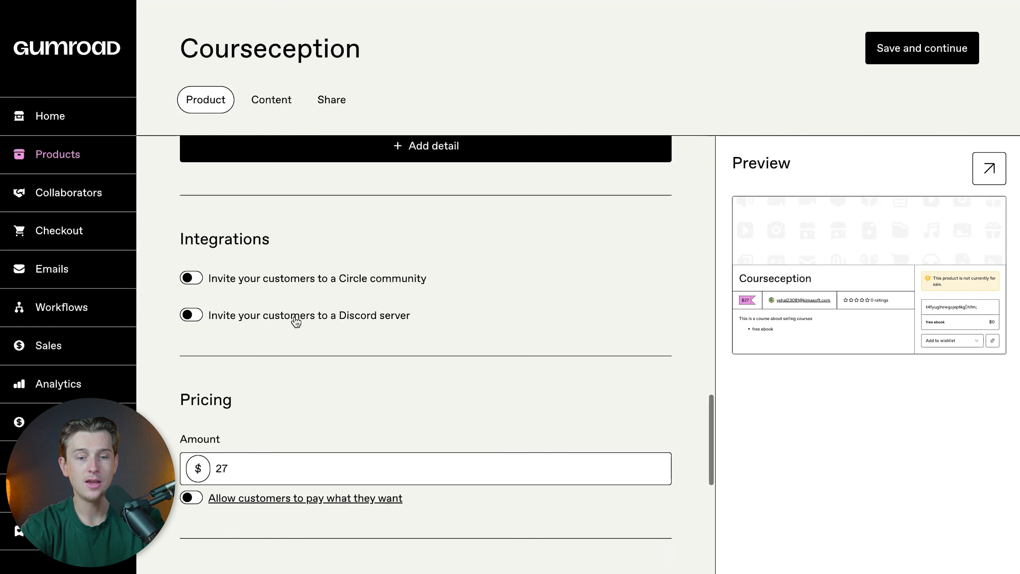
scroll(376, 319, up, 2)
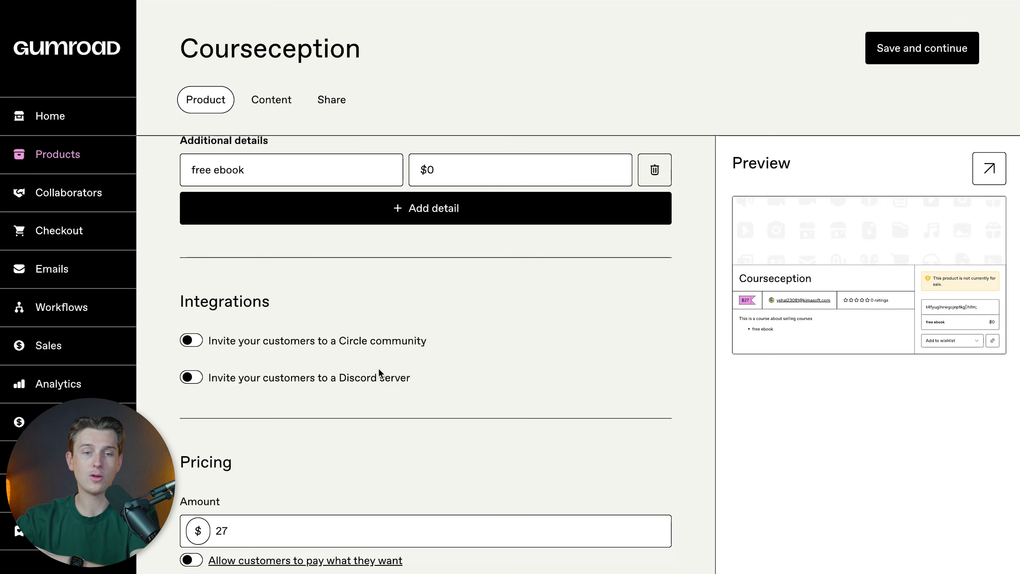
scroll(337, 383, down, 6)
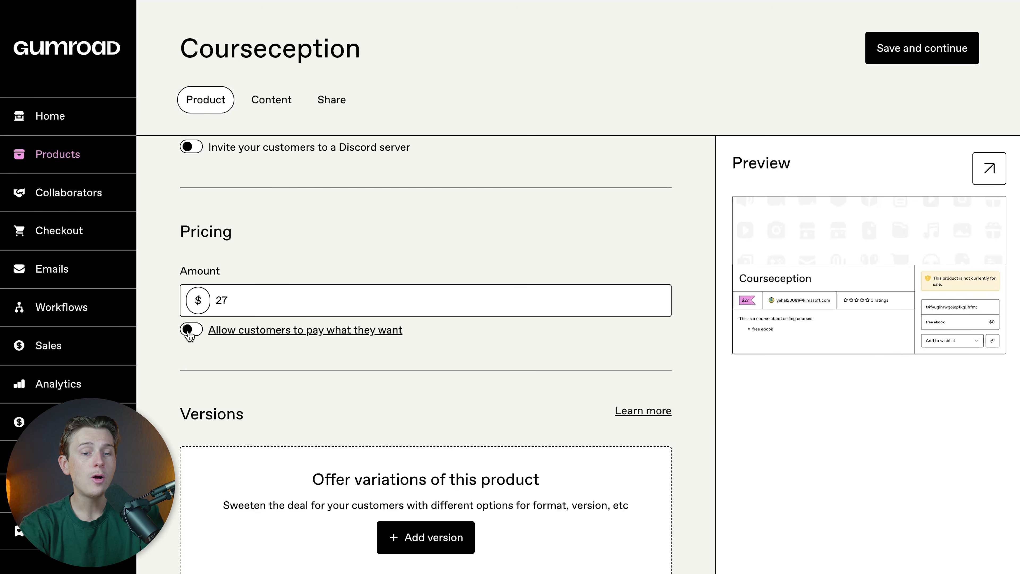
click(192, 330)
click(192, 333)
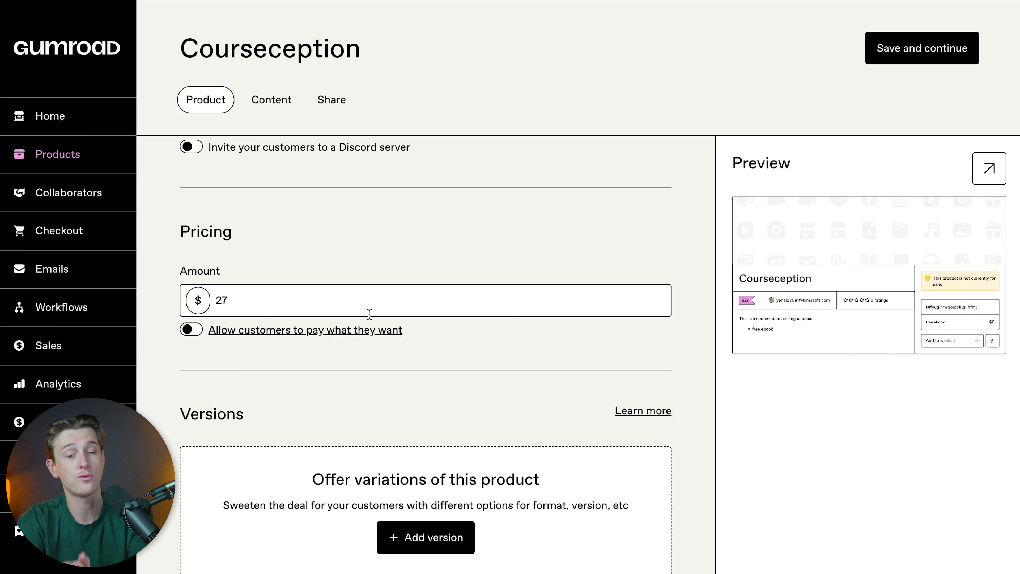
scroll(368, 313, down, 2)
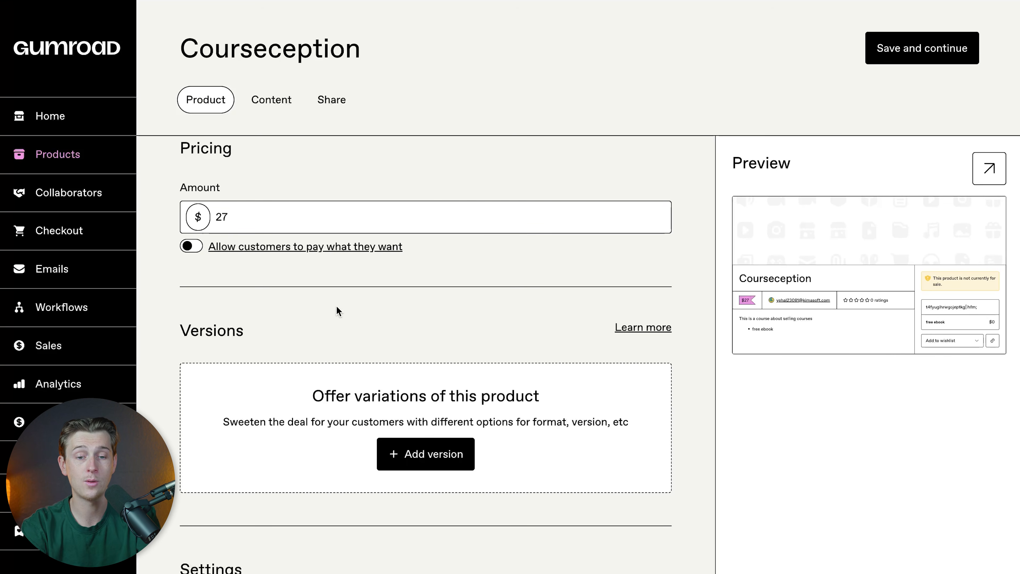
scroll(366, 286, down, 3)
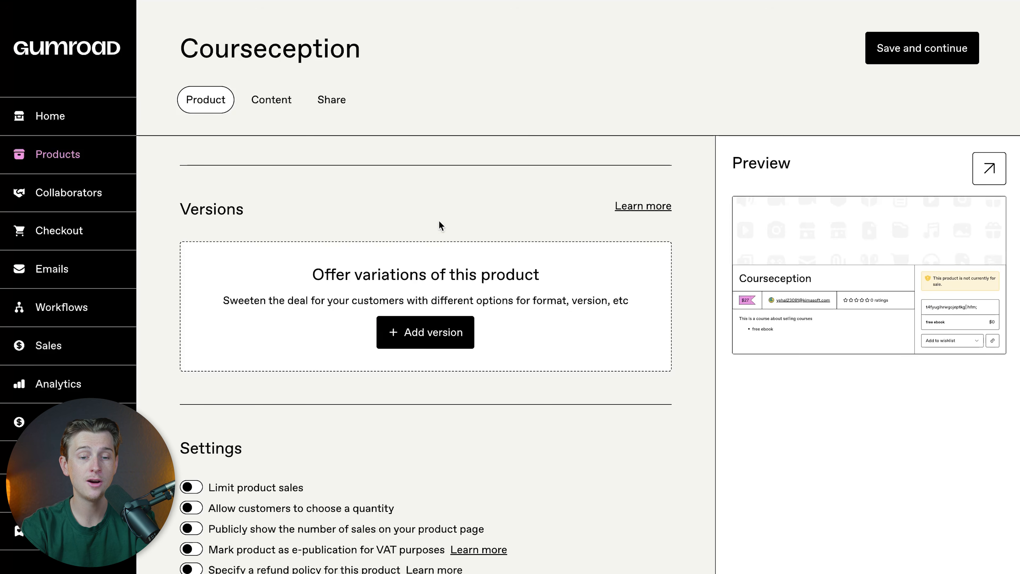
scroll(465, 306, down, 2)
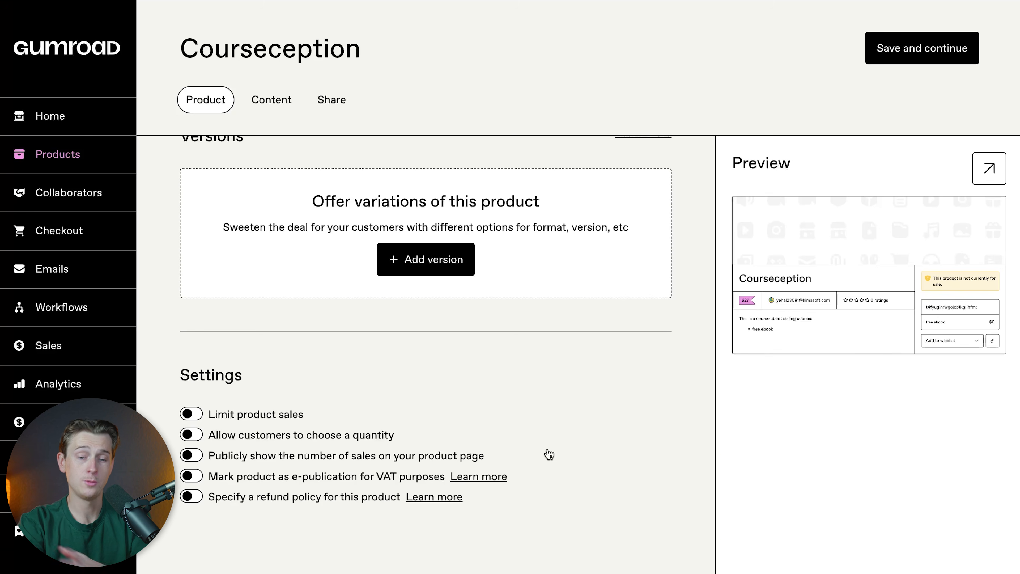
Step: Examine the refund policy and fine print fields by temporarily enabling the product's refund policy setting
click(192, 497)
scroll(385, 485, down, 4)
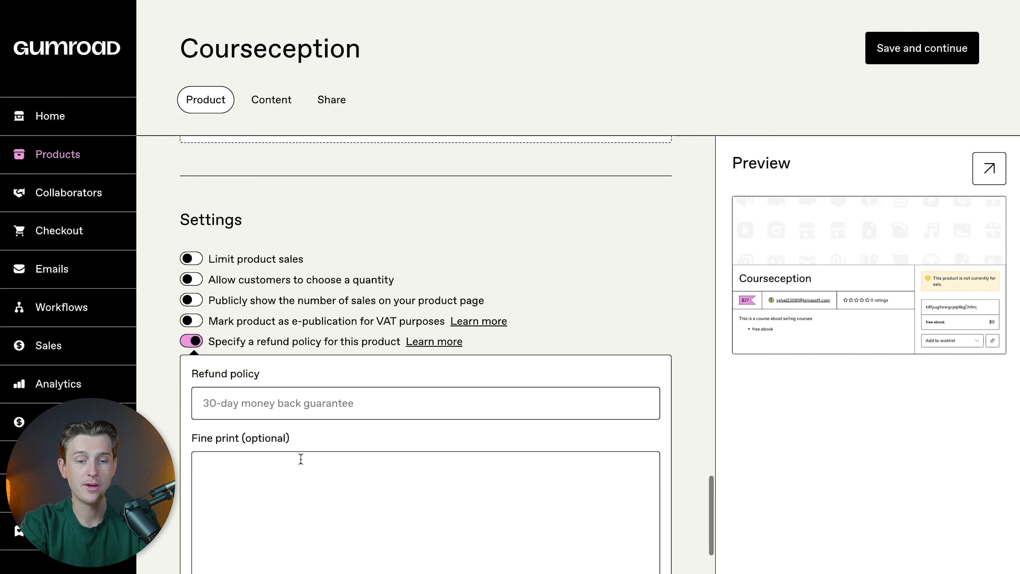
scroll(335, 504, down, 3)
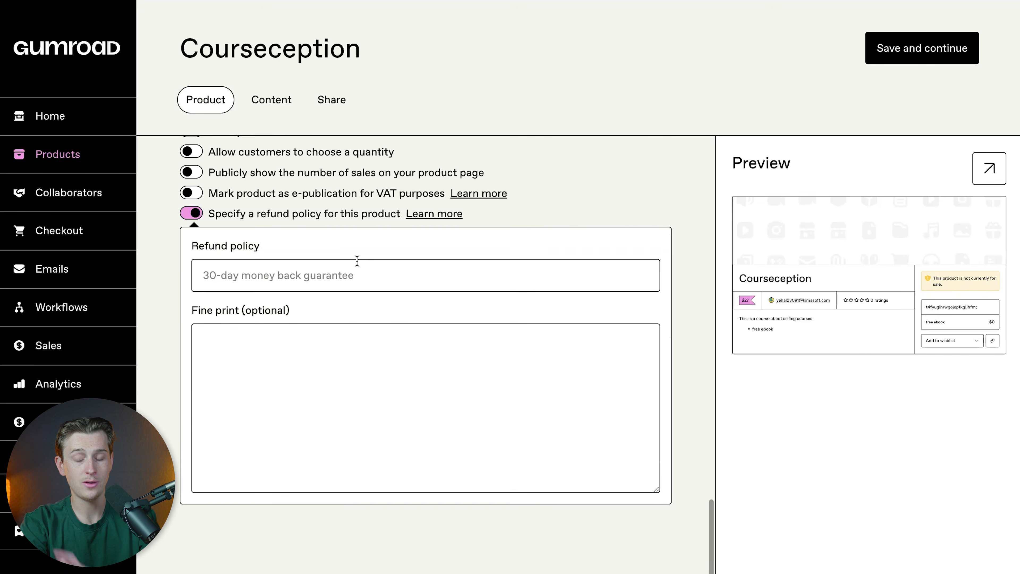
click(191, 213)
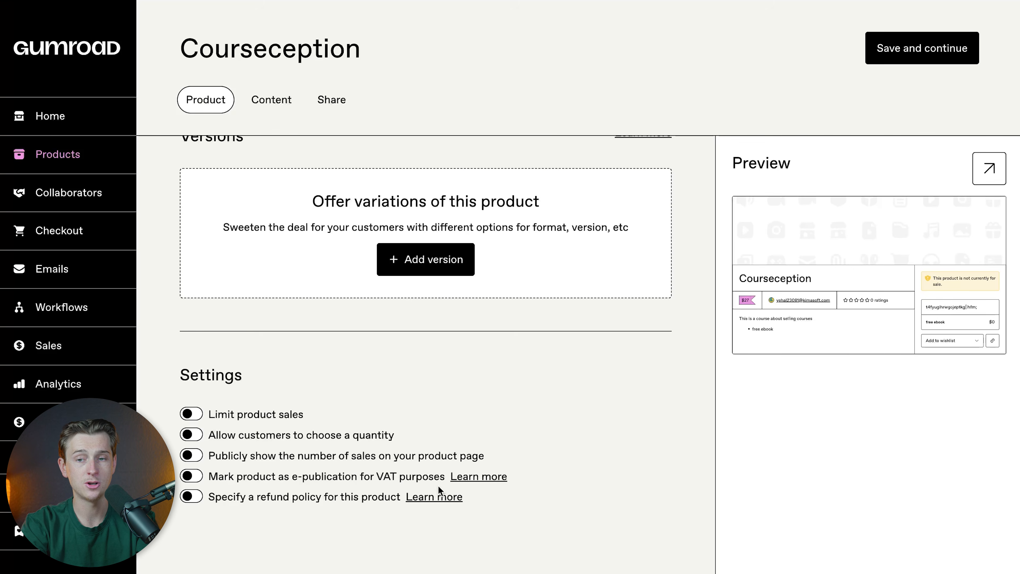
Step: Save the product details and continue to the course content
scroll(619, 224, up, 15)
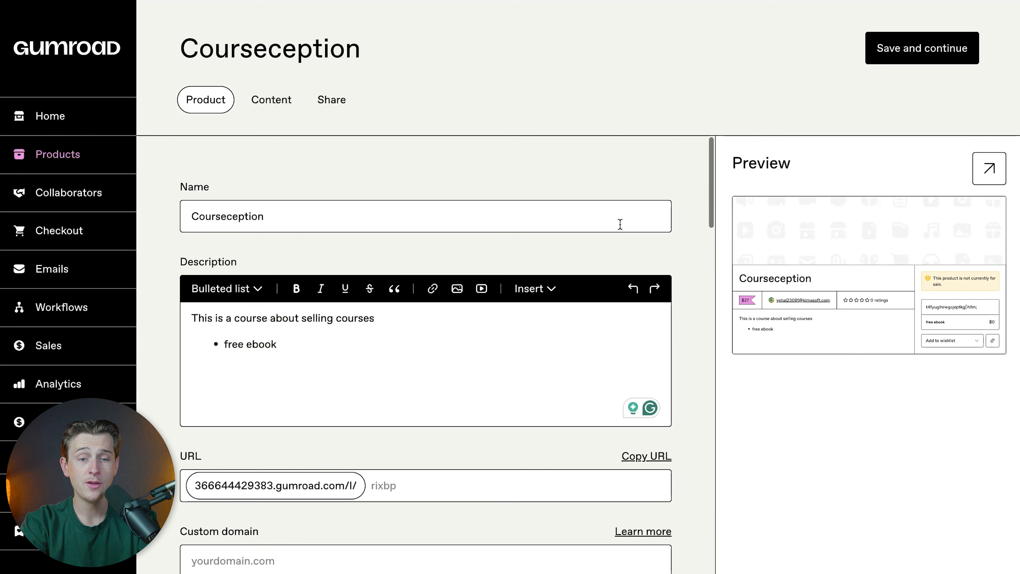
click(902, 60)
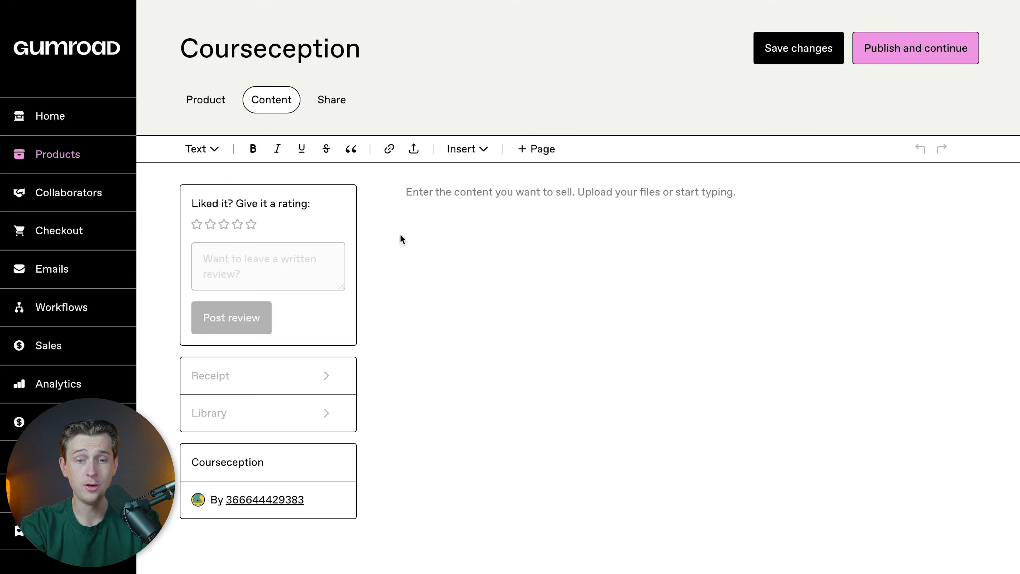
Step: Try adding pages to the course content
click(542, 151)
click(281, 241)
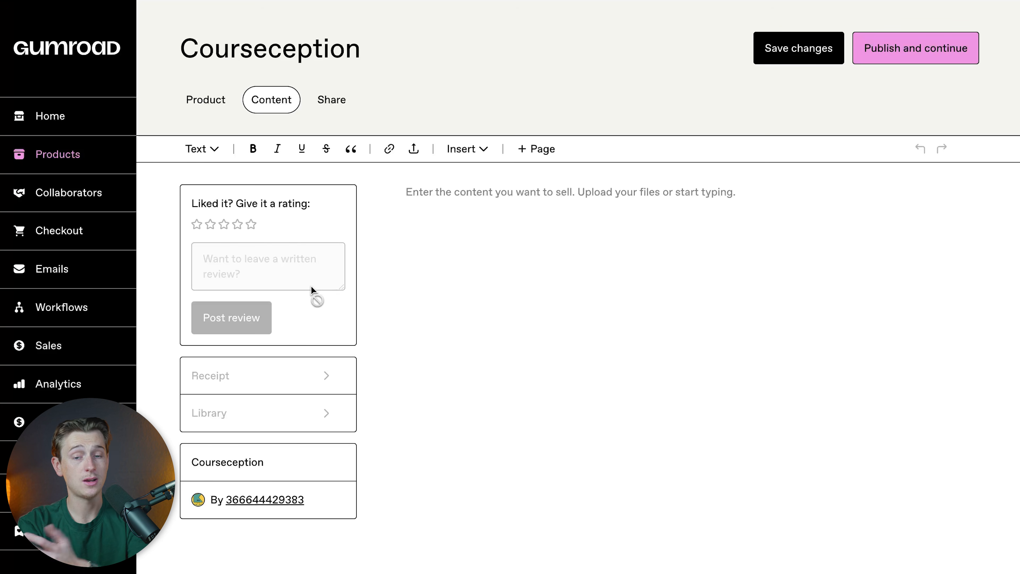
click(541, 156)
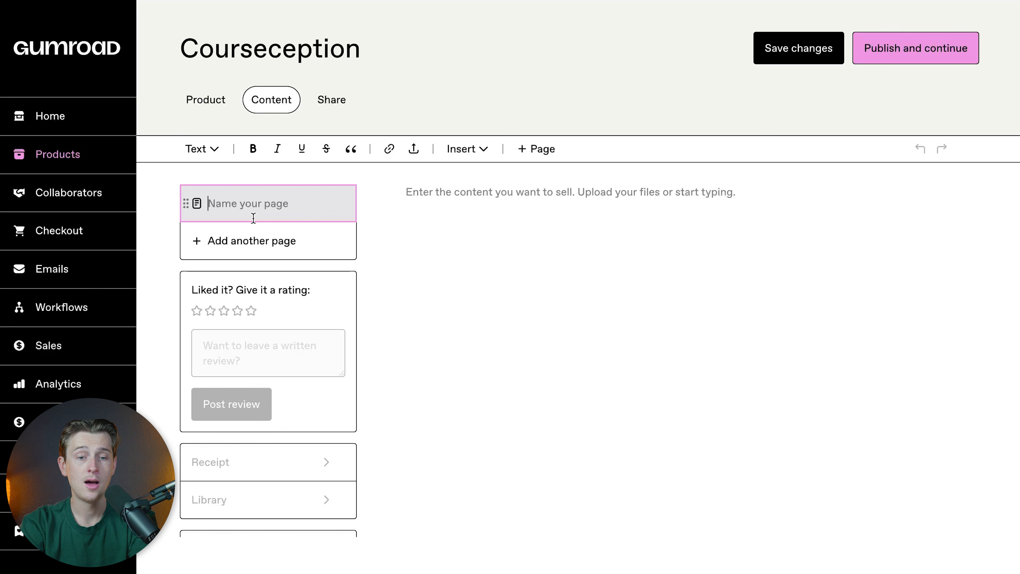
click(259, 237)
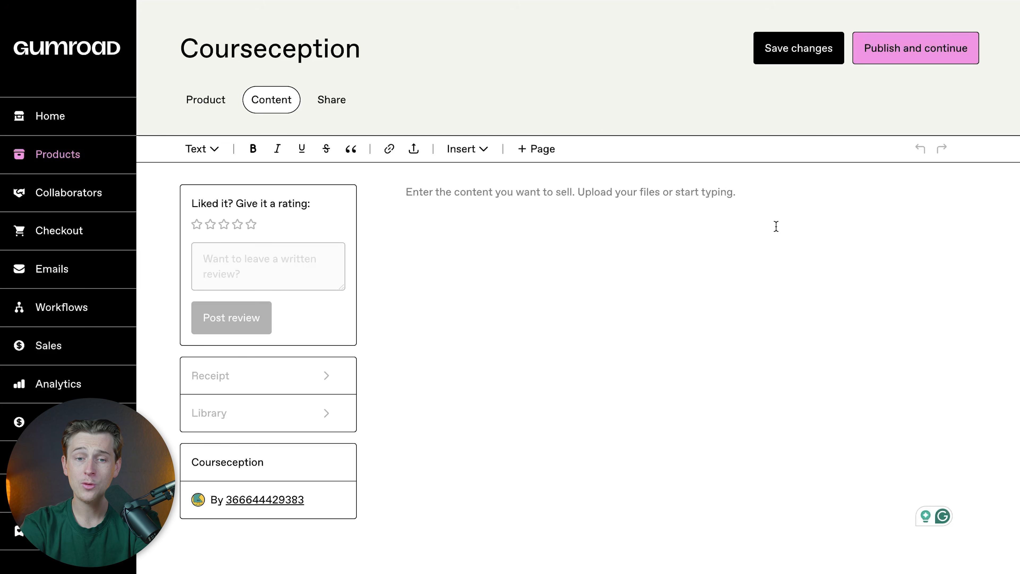
Step: Try to publish the course with its content left empty, and review its Gumroad Discover settings
click(917, 61)
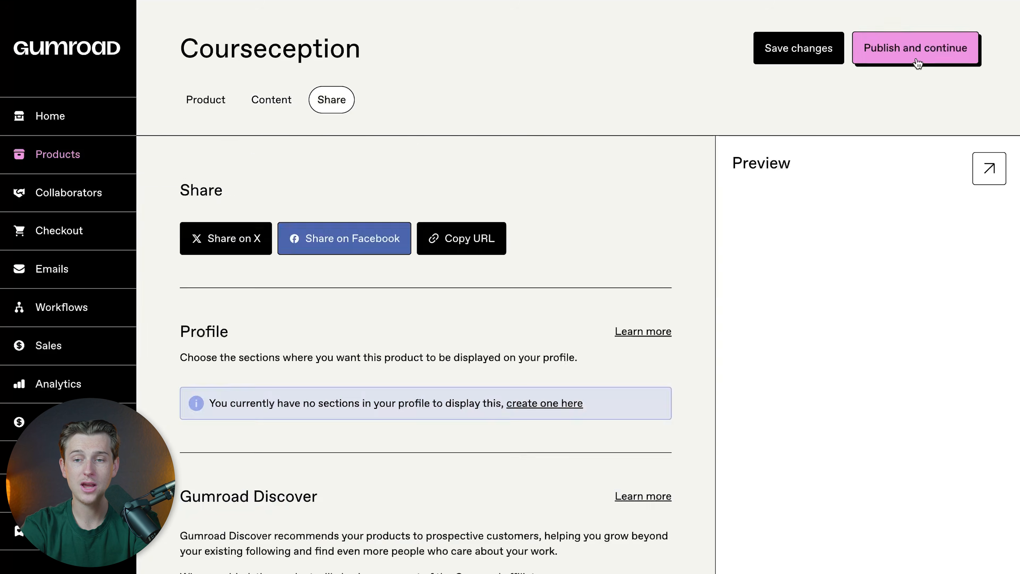
click(917, 61)
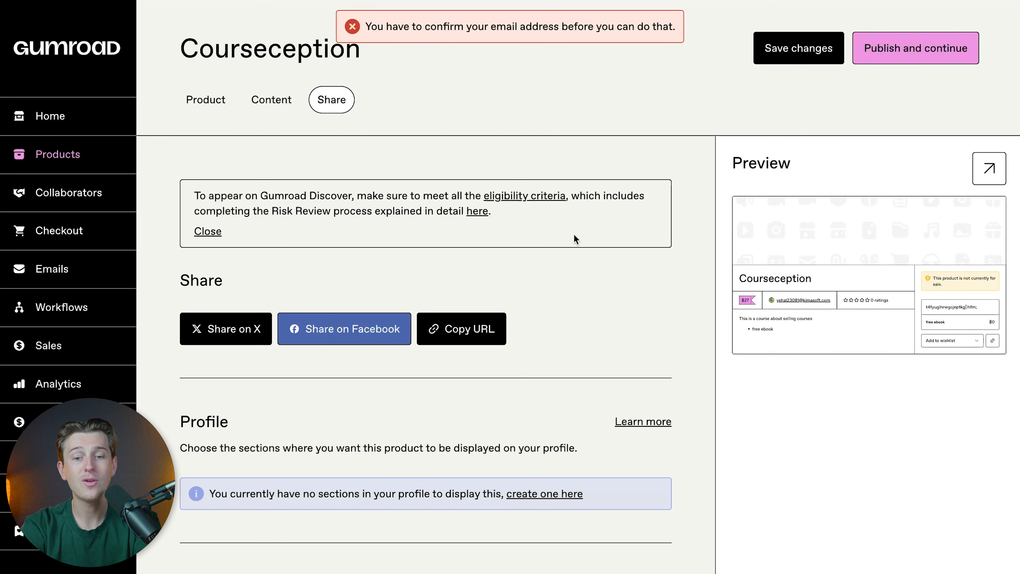
scroll(516, 288, down, 2)
scroll(653, 304, down, 10)
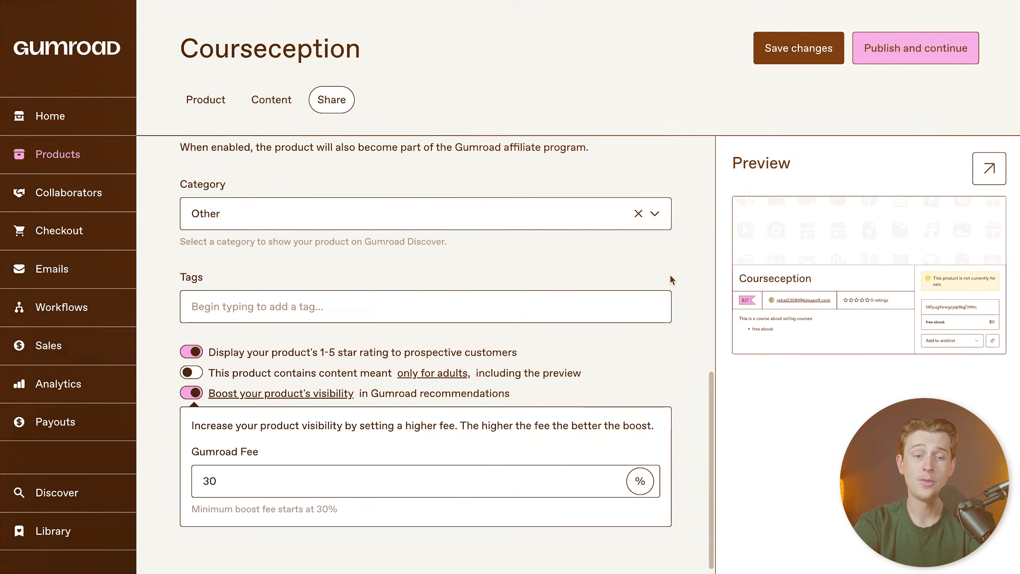
Step: Read the support explanation of how payouts work, covering schedule, initiation, minimum threshold, methods and status, and close it
scroll(644, 166, up, 12)
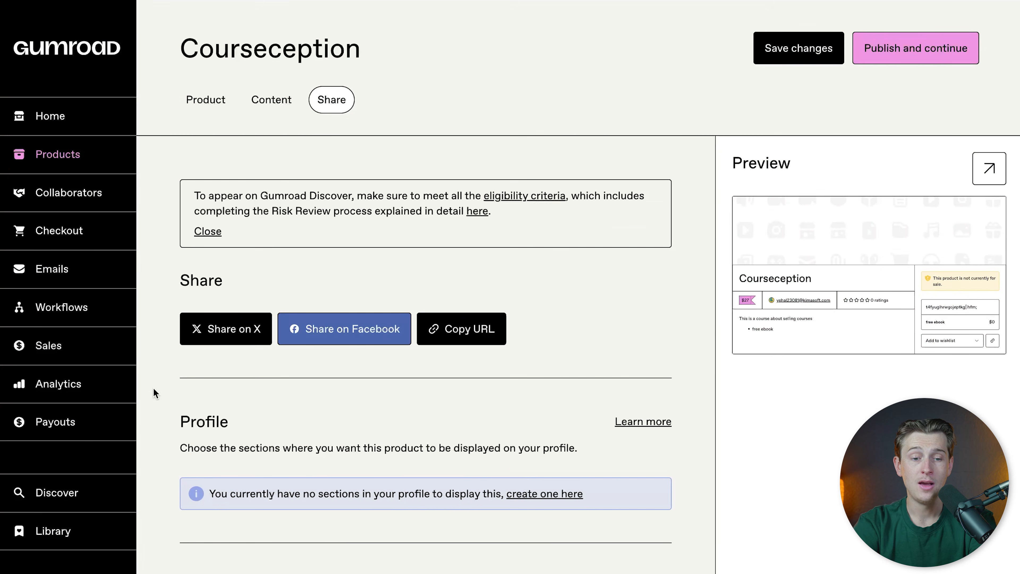
click(72, 425)
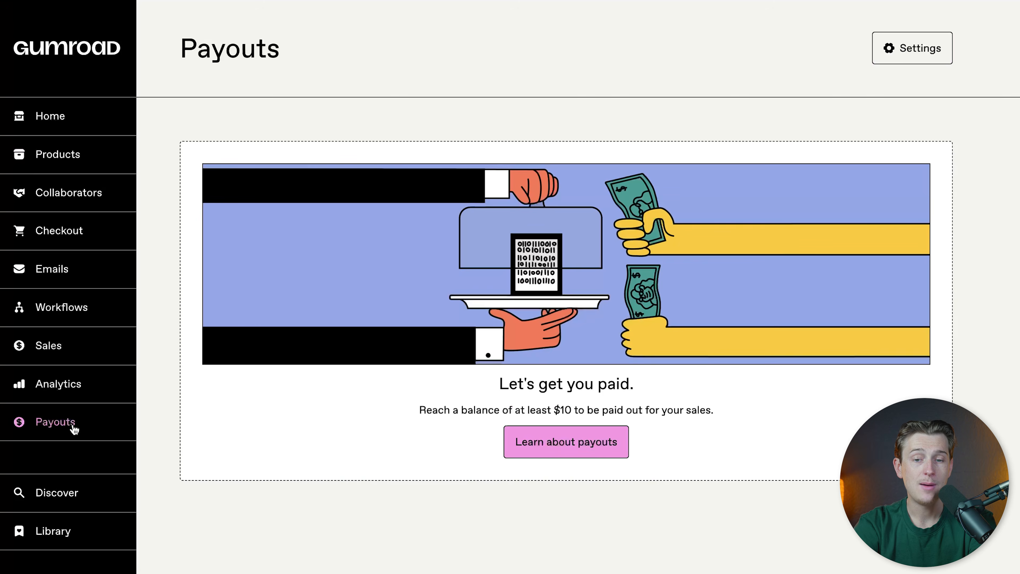
click(583, 447)
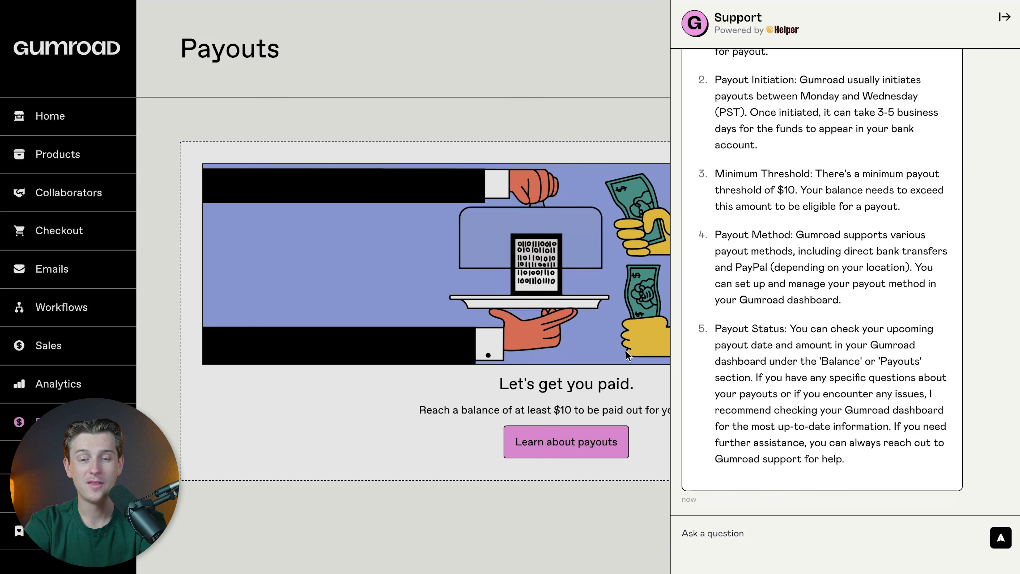
scroll(770, 146, up, 5)
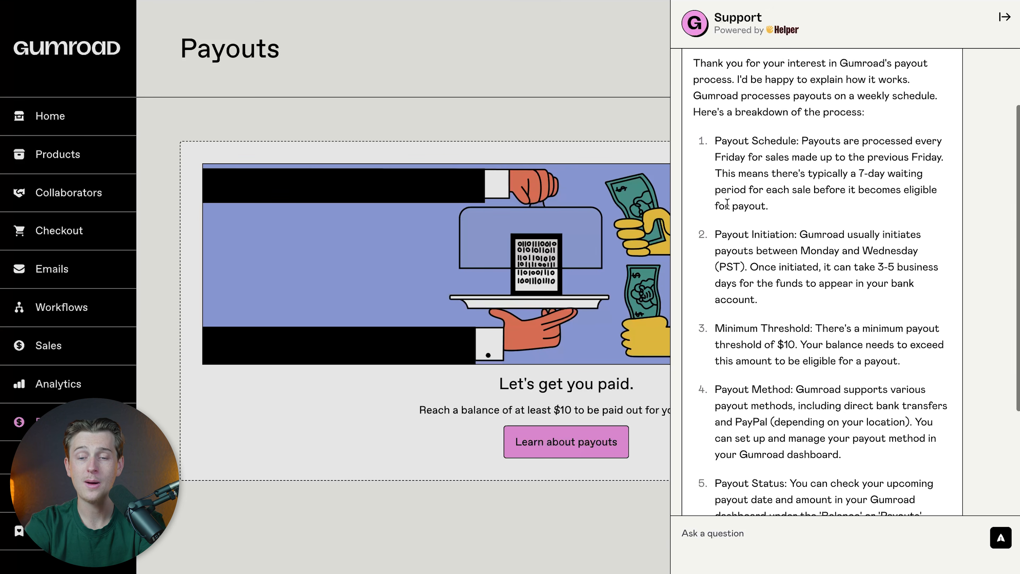
scroll(793, 250, down, 2)
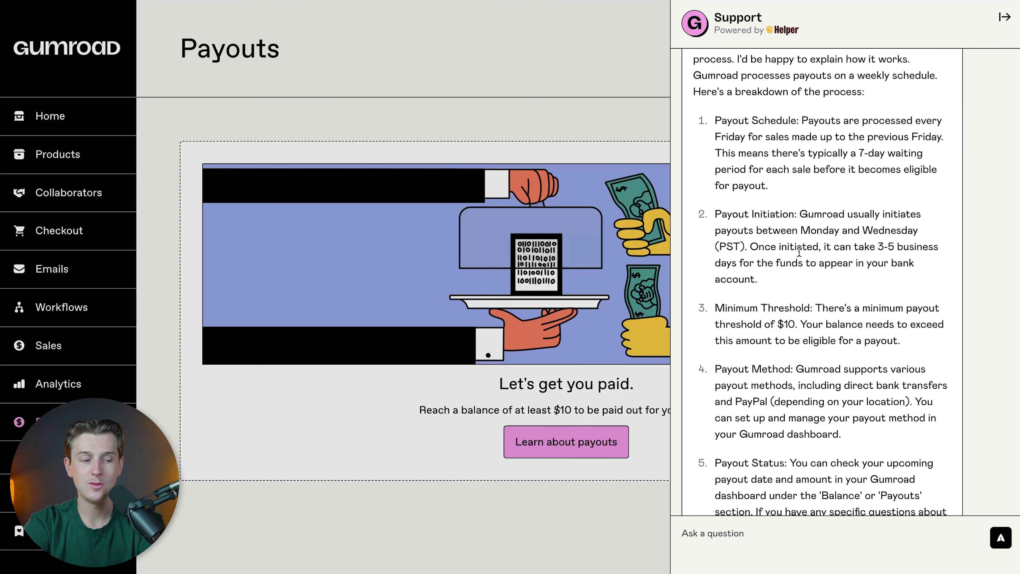
scroll(755, 273, down, 3)
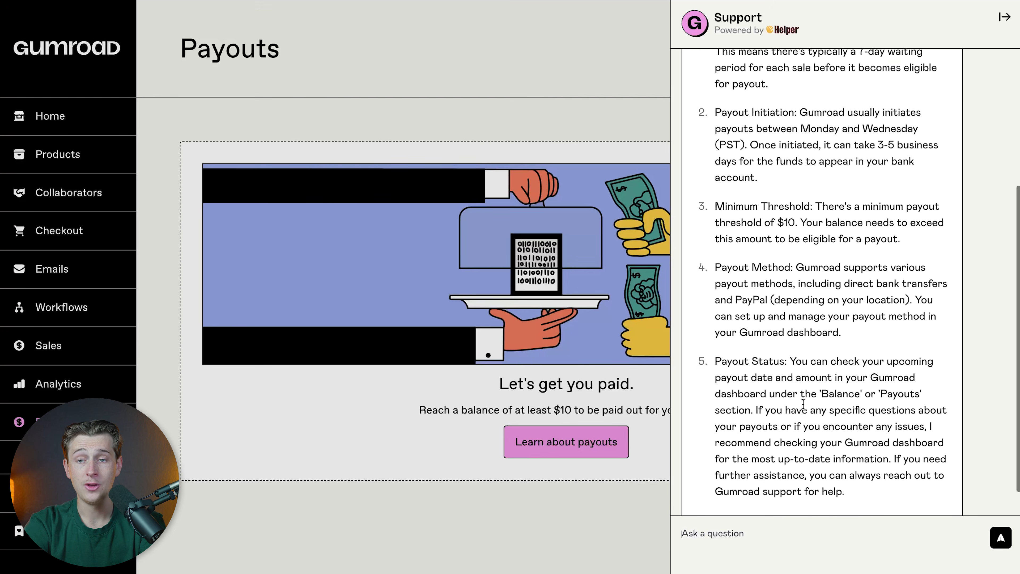
click(632, 233)
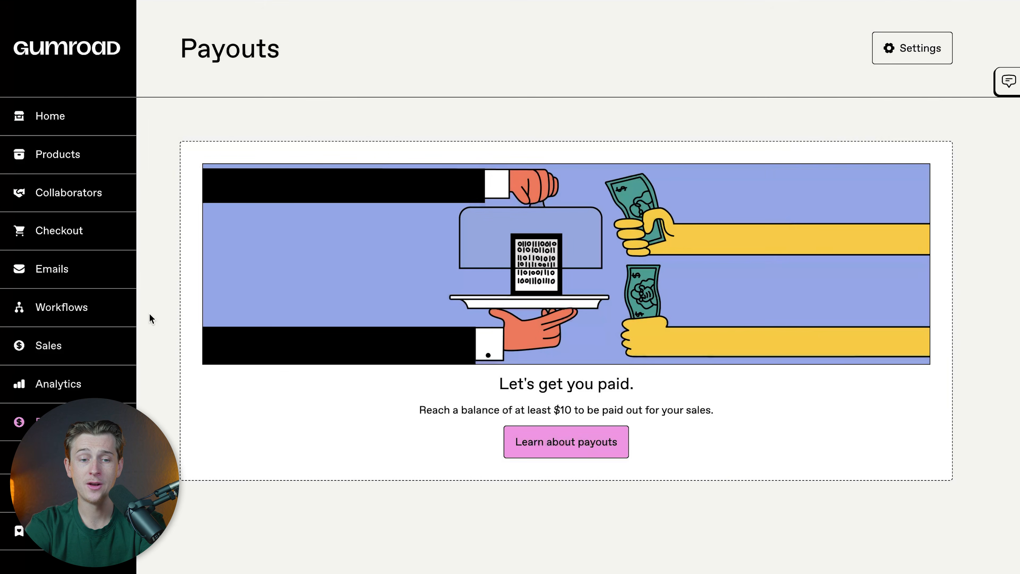
Step: View the account's public profile page and open its profile settings for editing
scroll(103, 227, down, 2)
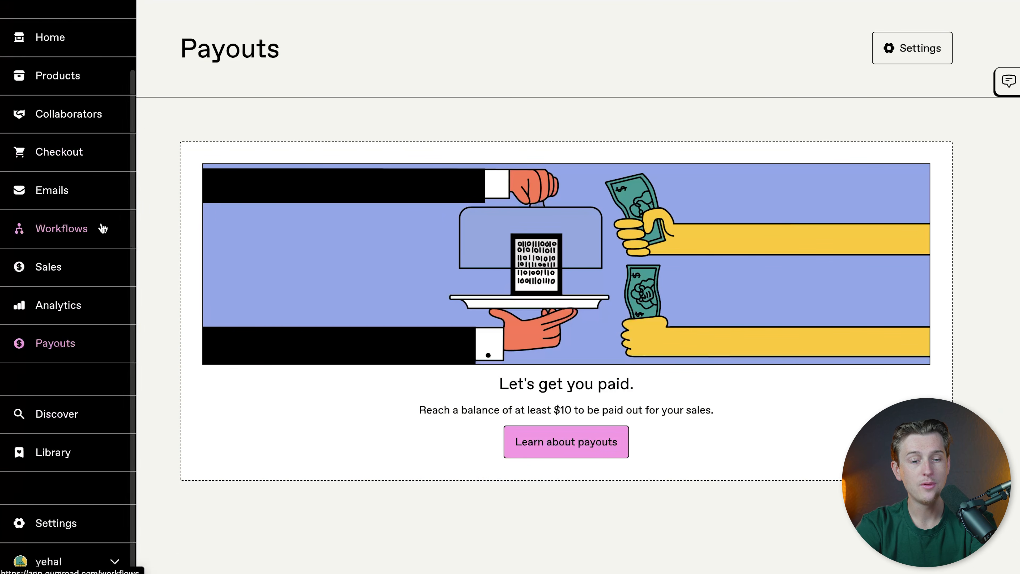
click(115, 565)
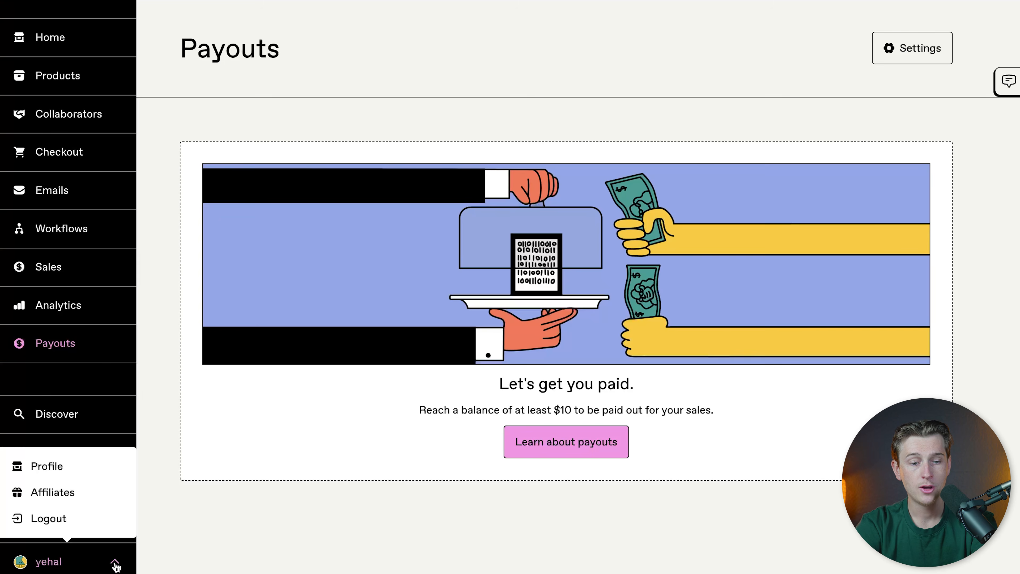
click(96, 467)
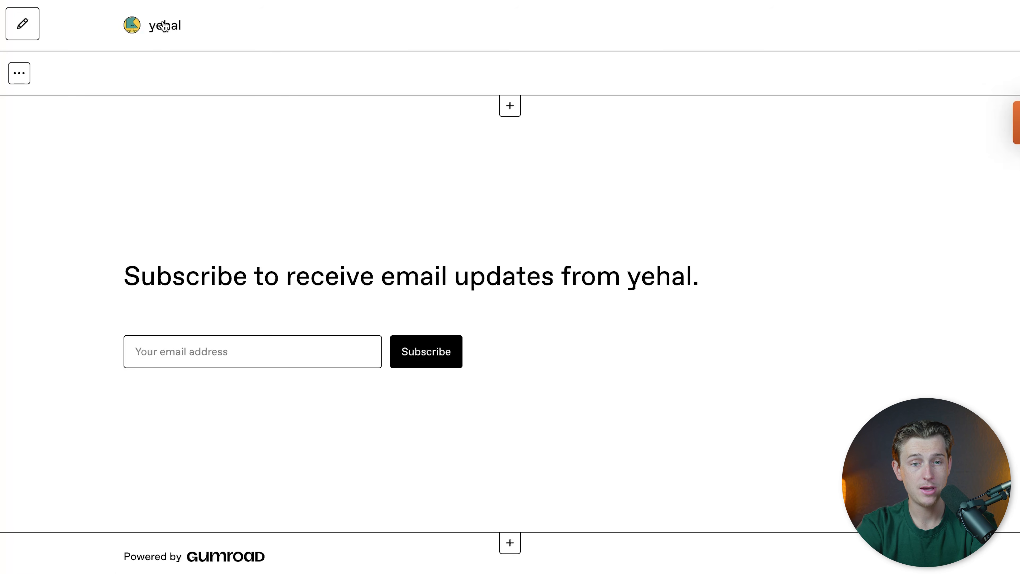
click(38, 29)
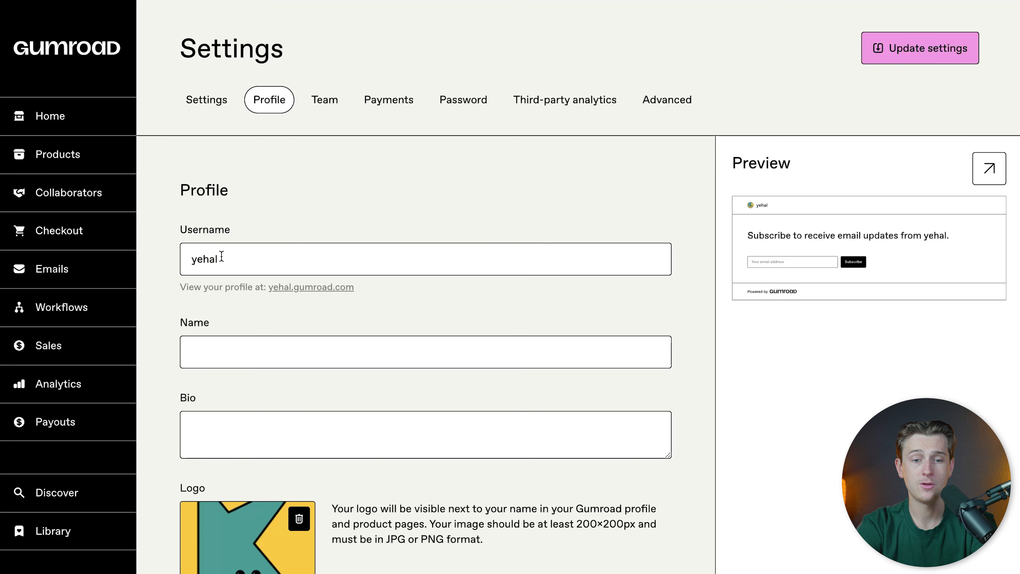
Step: Examine the profile settings for username, name, bio, logo, social links, font, and background and highlight colors
scroll(248, 268, down, 1)
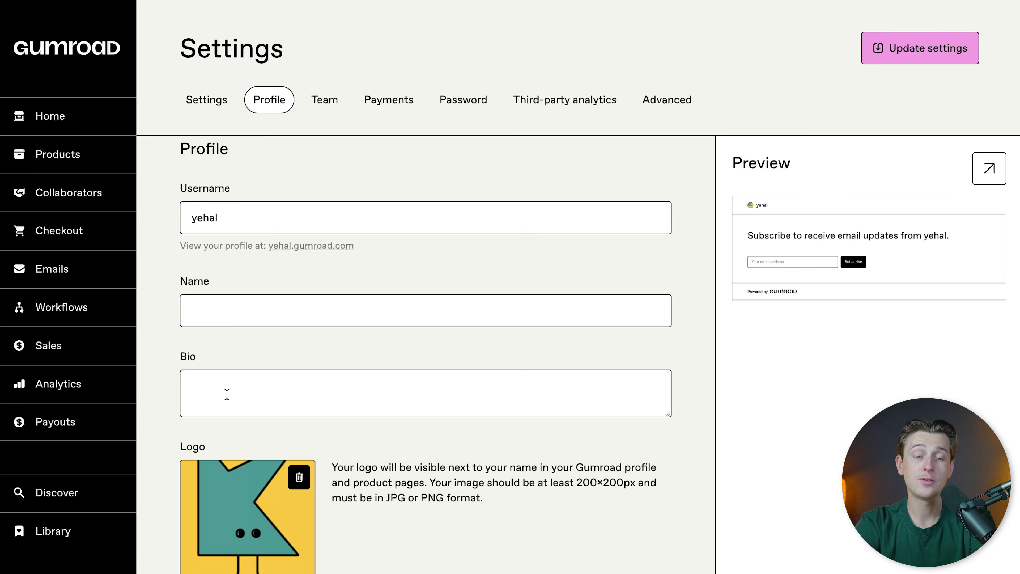
scroll(227, 394, down, 2)
scroll(286, 293, down, 3)
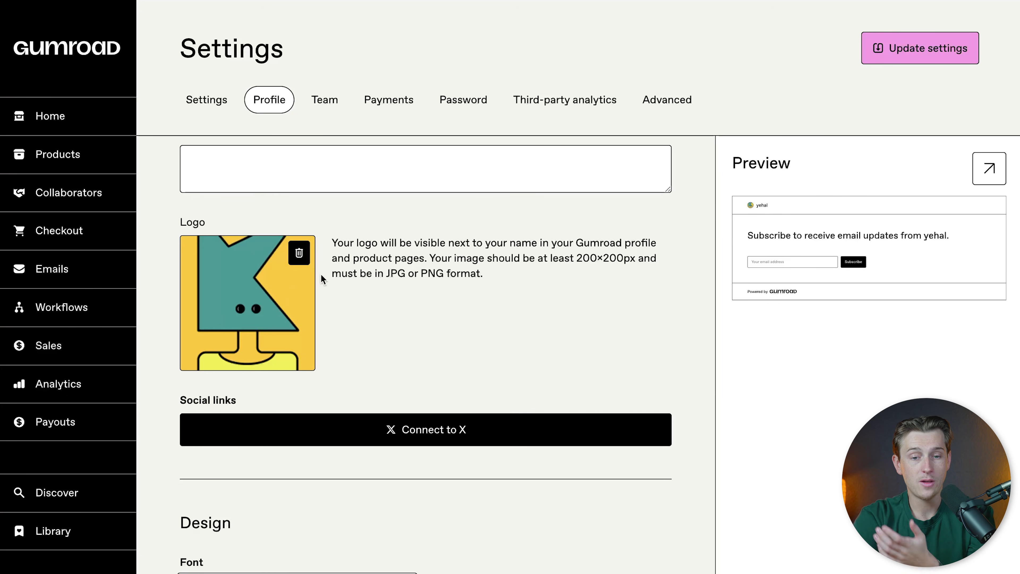
scroll(334, 306, down, 2)
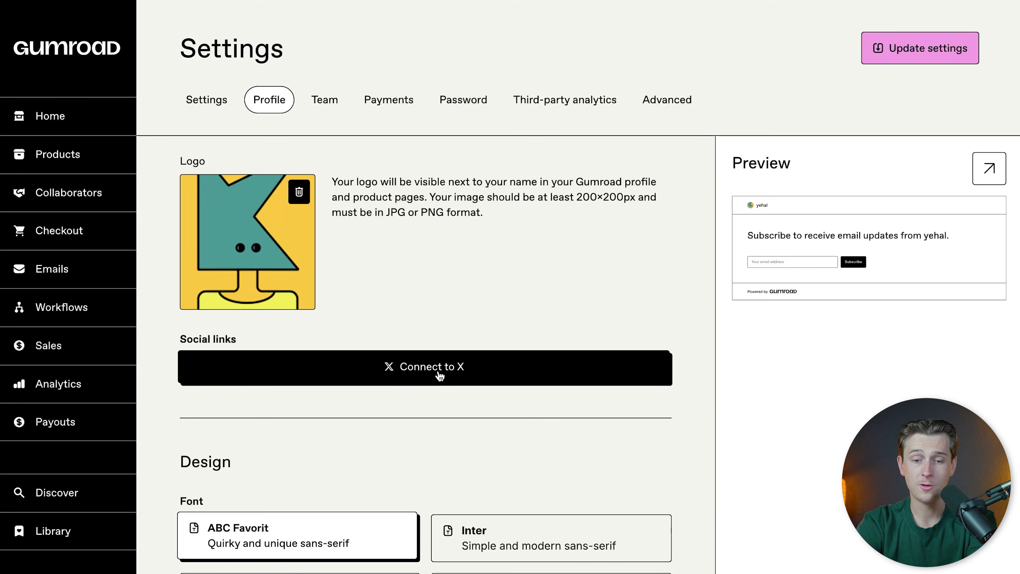
scroll(483, 322, down, 5)
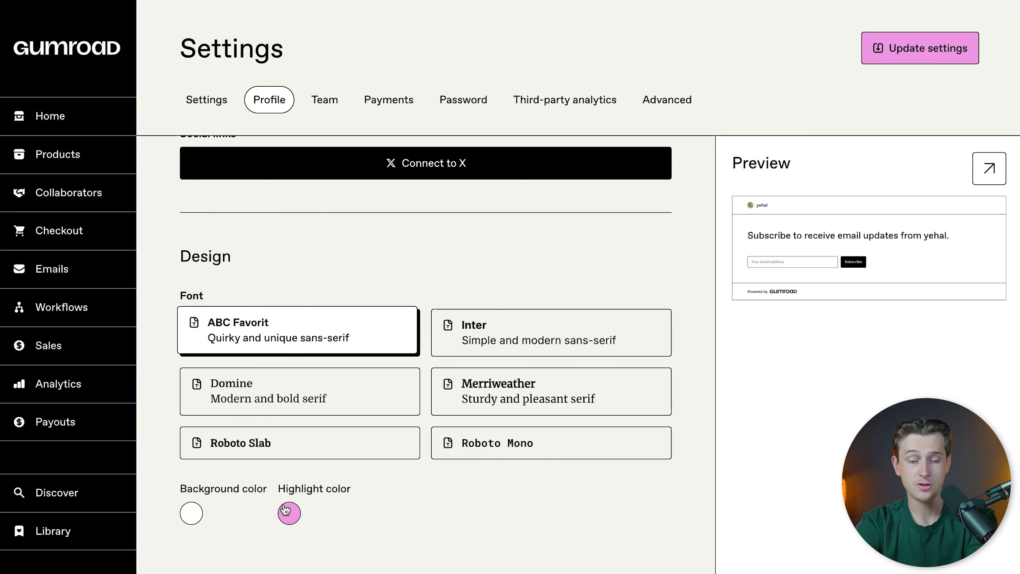
scroll(635, 399, up, 10)
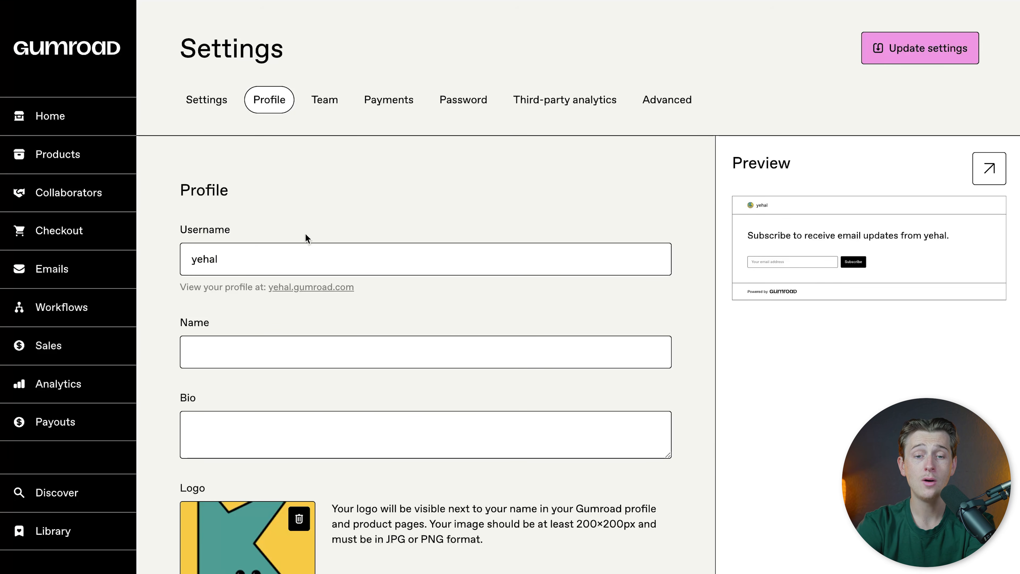
scroll(290, 266, down, 1)
scroll(289, 266, up, 1)
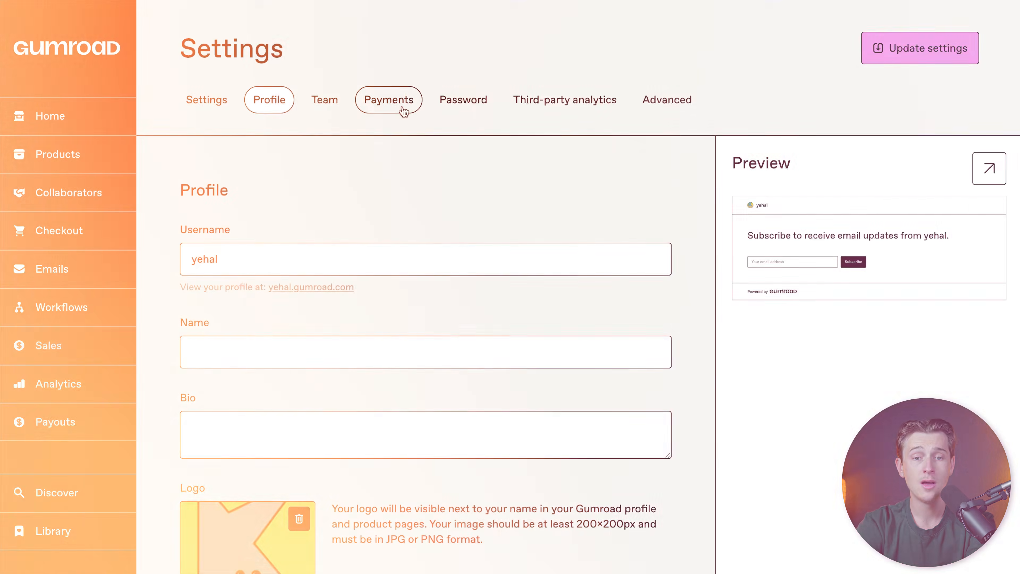
Step: In the payment settings, confirm United States as the payout country with the photo ID, residence and business registration items checked, and save
click(399, 106)
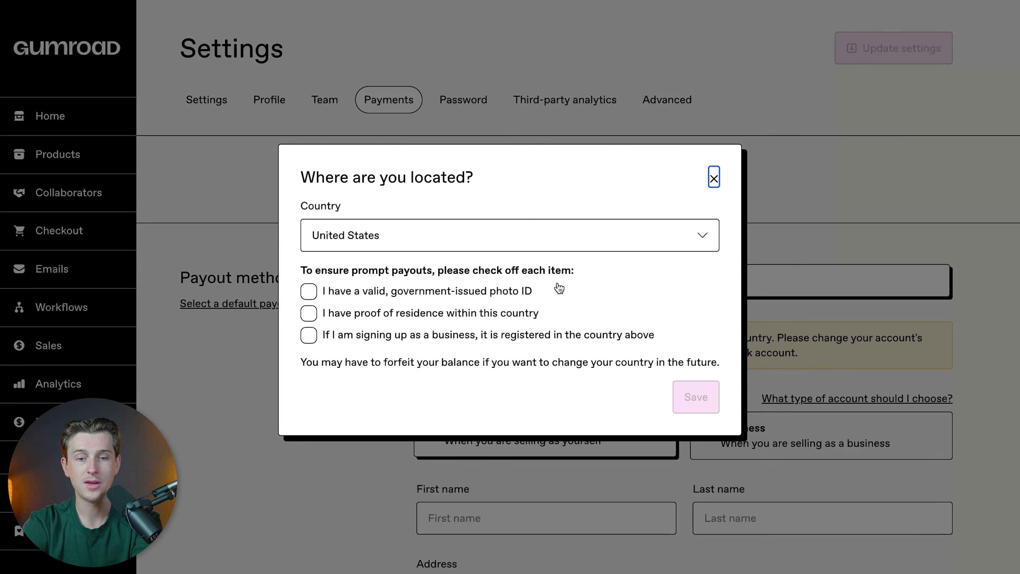
click(421, 292)
click(435, 316)
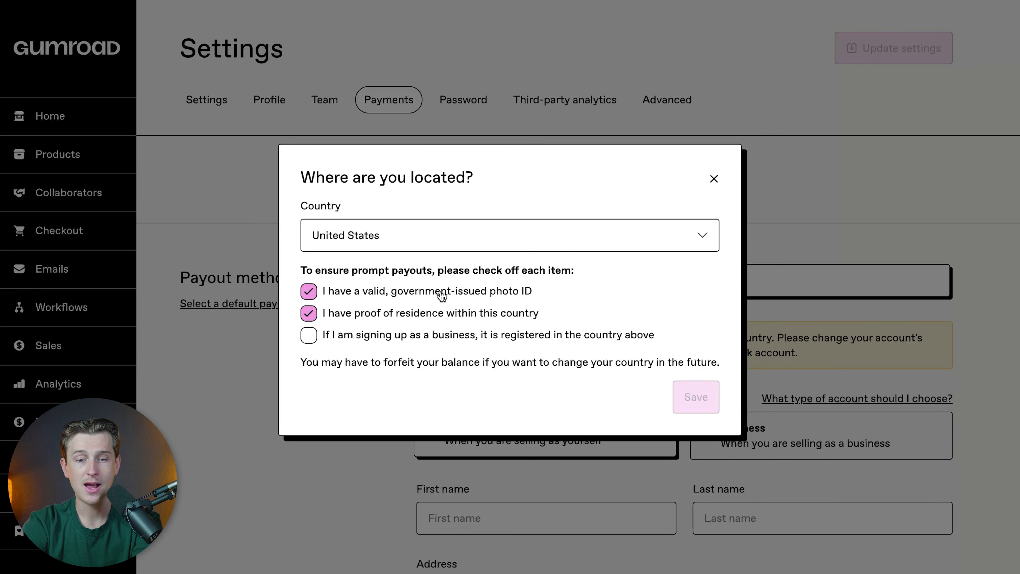
click(442, 334)
click(689, 396)
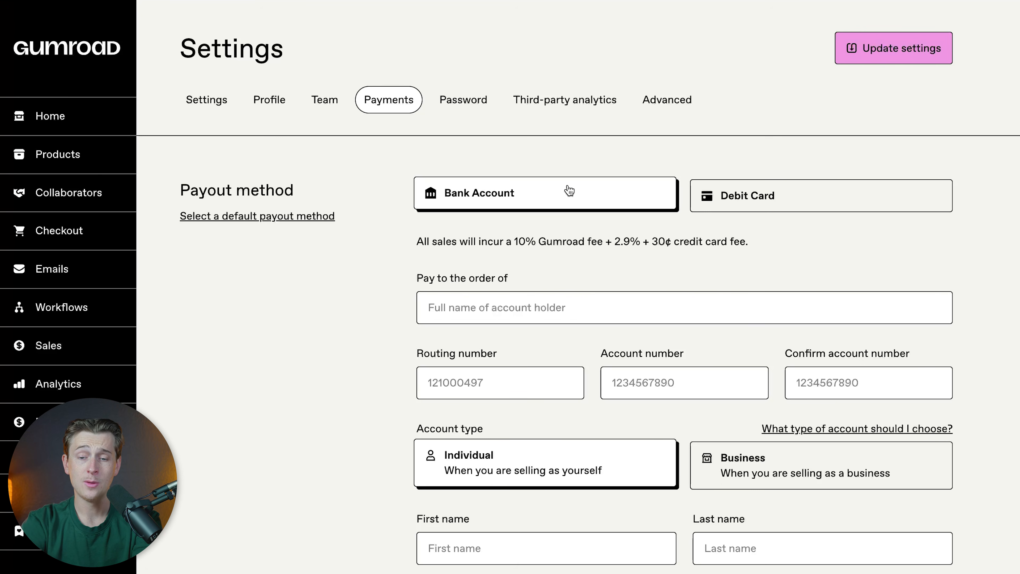
Step: Review the bank account payout fields and account type options, and return to the products list
scroll(540, 321, down, 2)
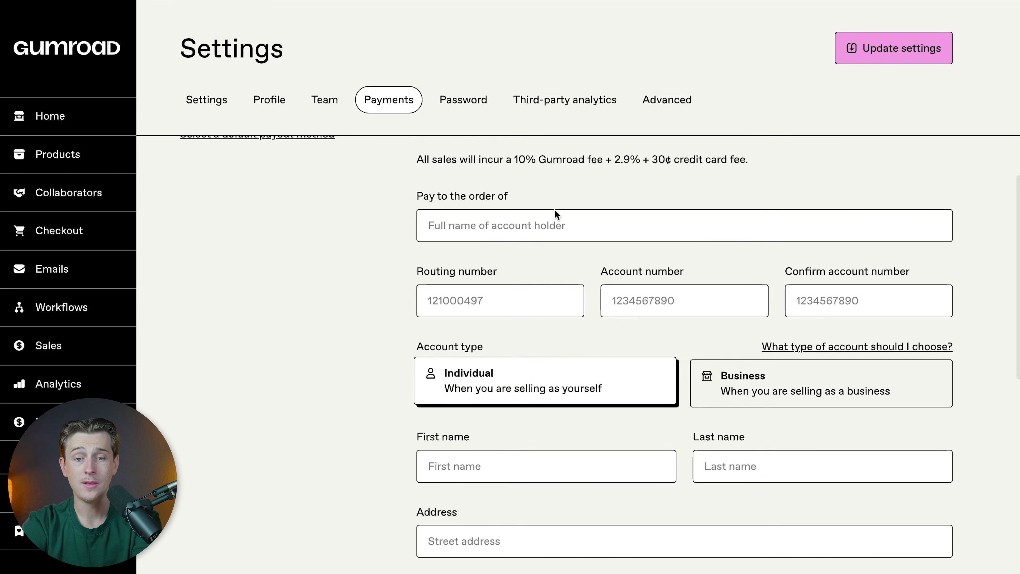
scroll(550, 281, down, 1)
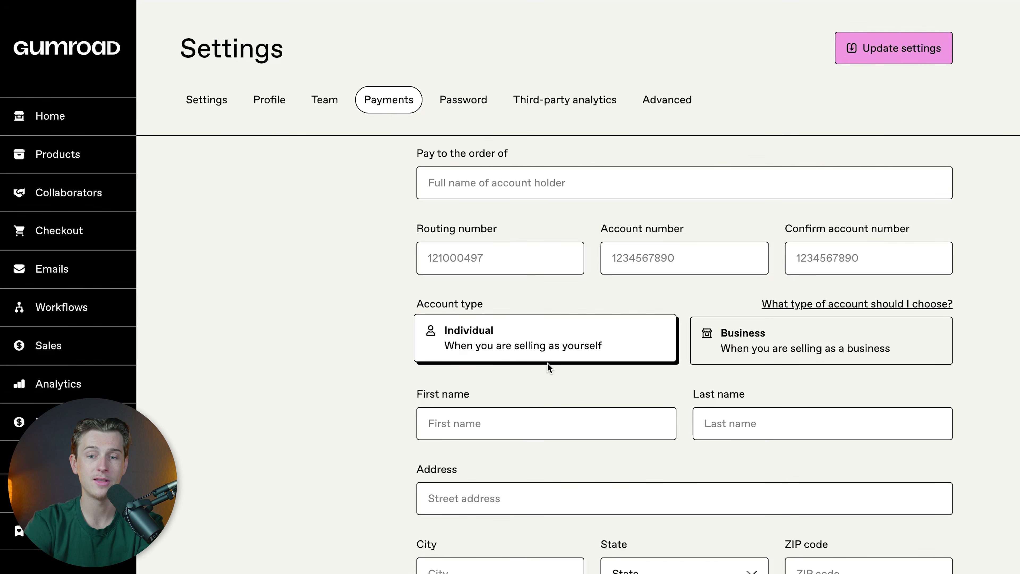
scroll(547, 363, up, 3)
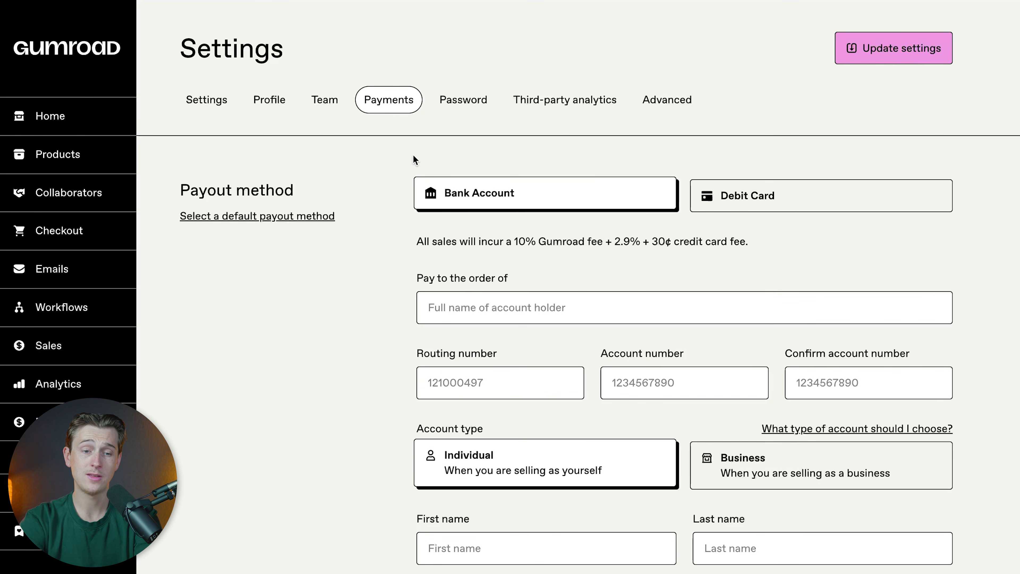
click(73, 160)
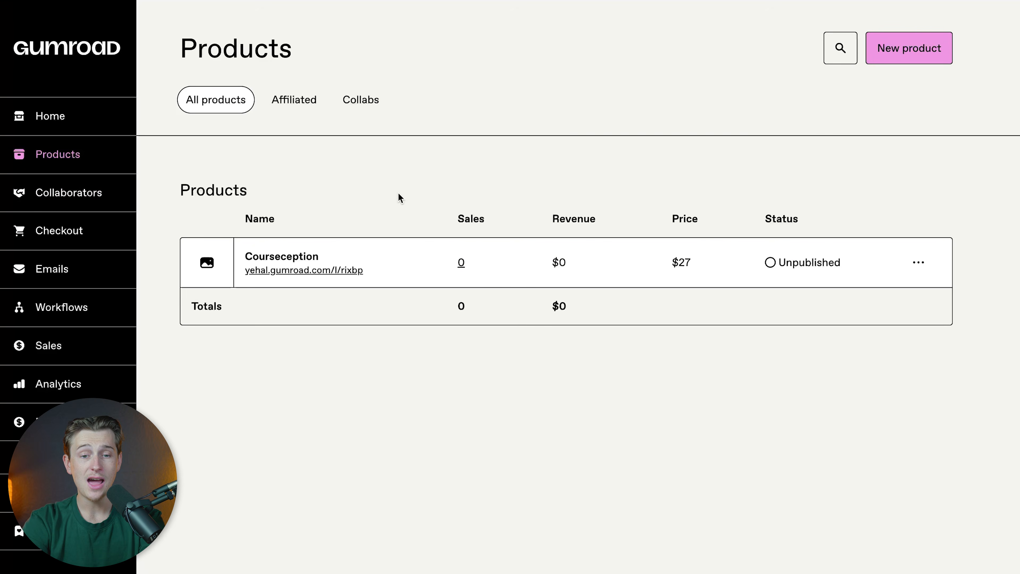